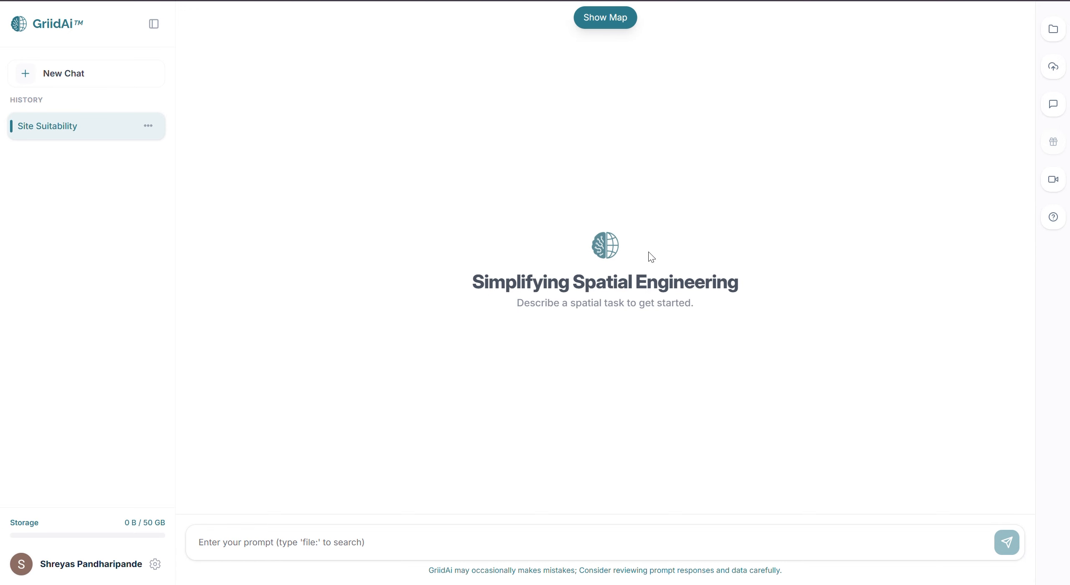
Open the dataset upload and choose Shapefile as the primary format
click(1053, 69)
click(960, 67)
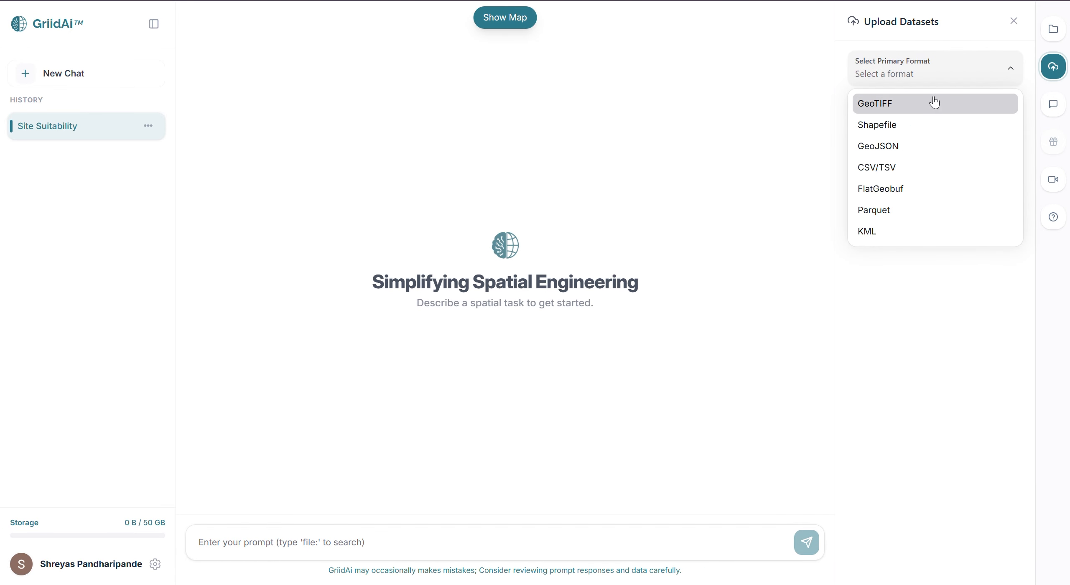
click(911, 126)
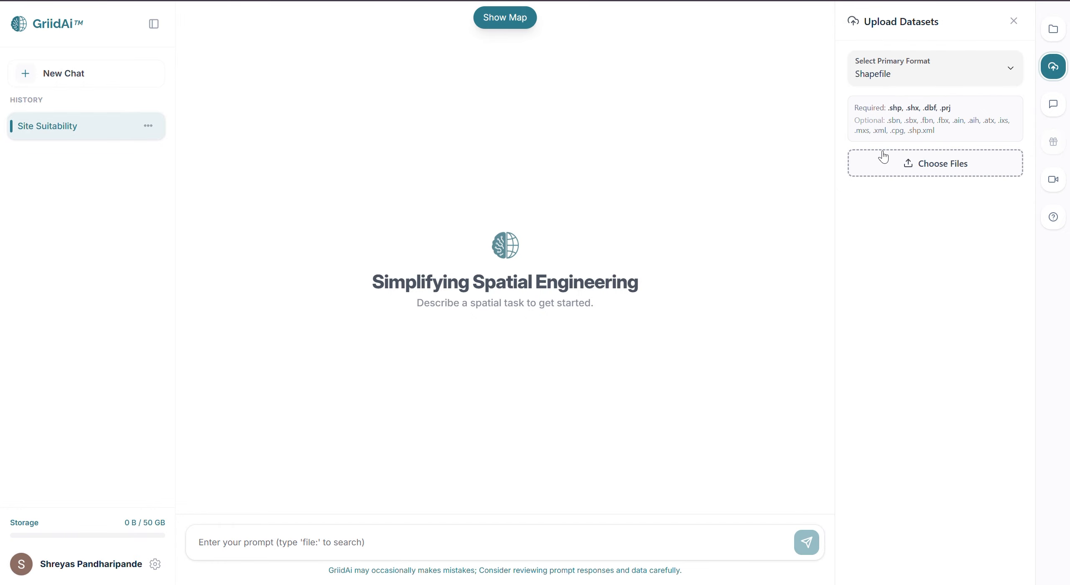
Upload all Riyadh_boundary shapefile components from the Riyadh_AOI_boundary folder and finish the upload
click(883, 157)
click(913, 168)
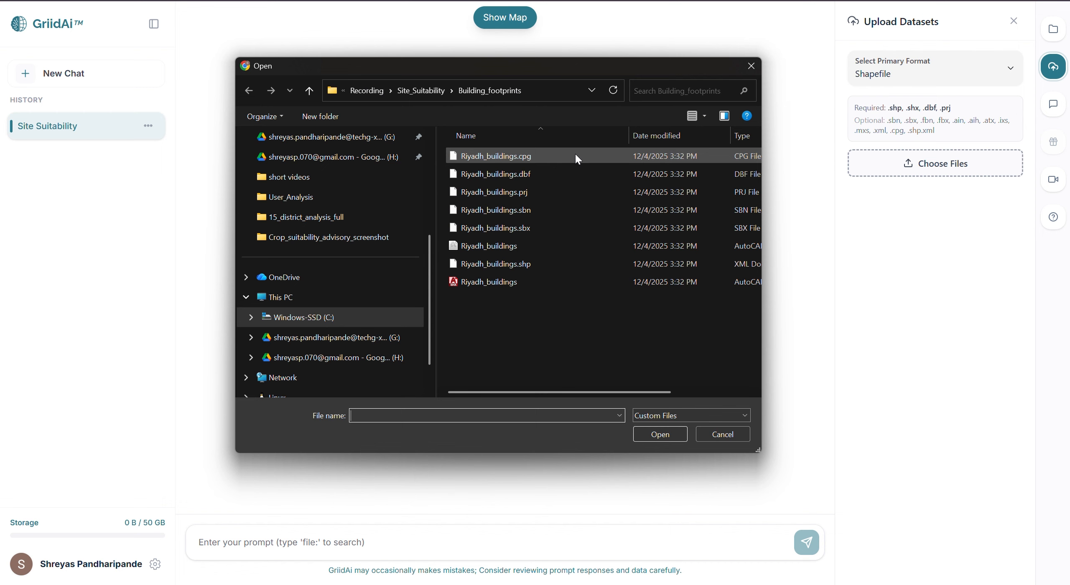
click(309, 90)
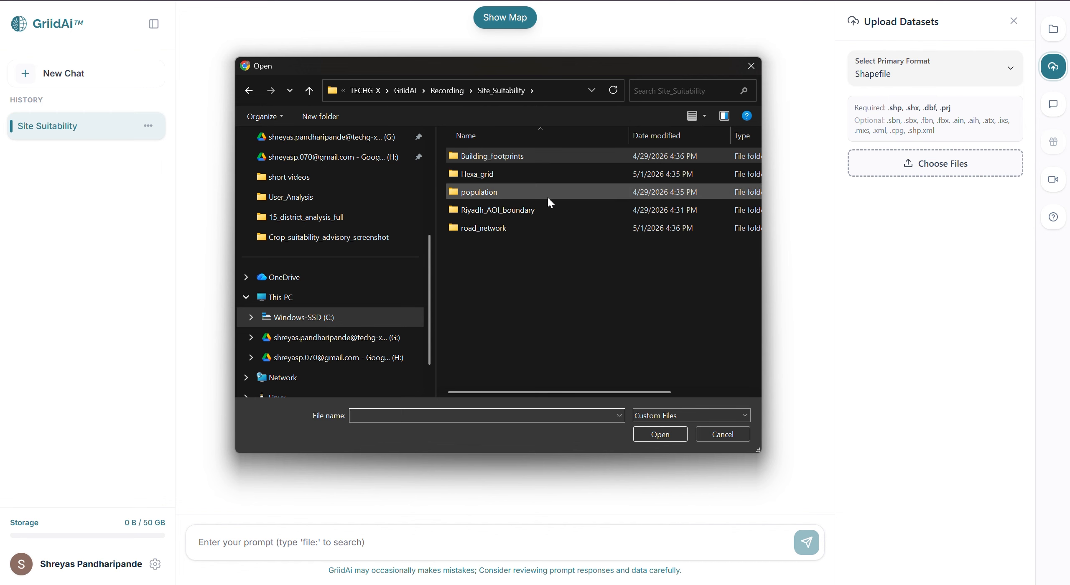
double_click(496, 168)
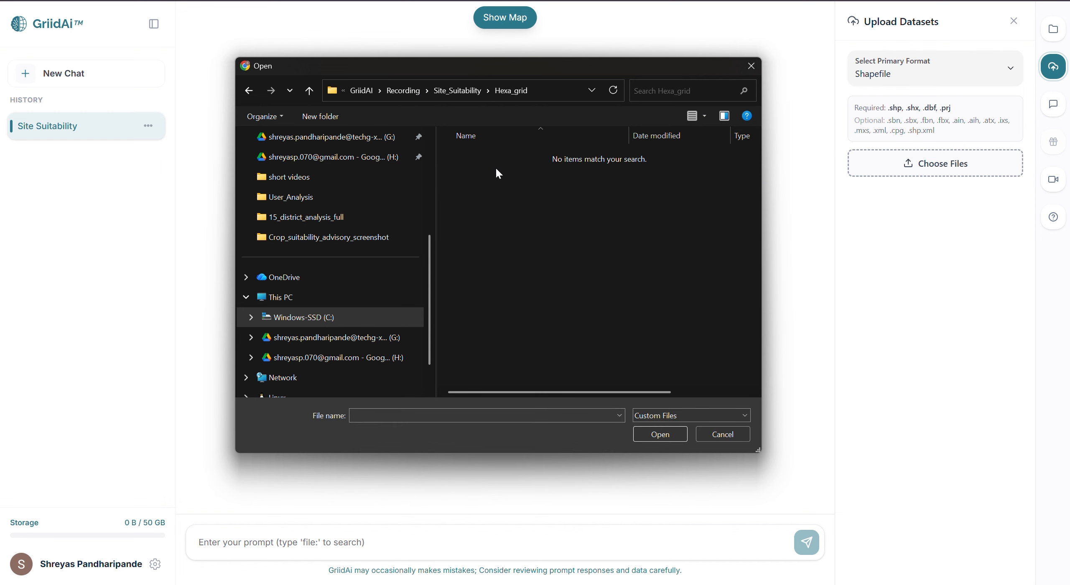
click(312, 95)
double_click(490, 206)
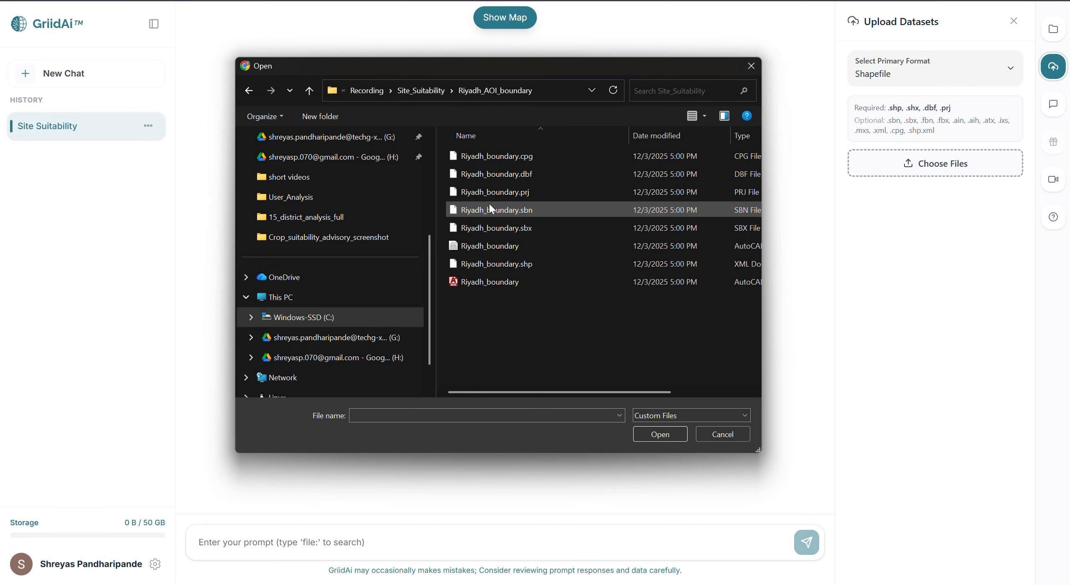
drag(490, 314, 526, 163)
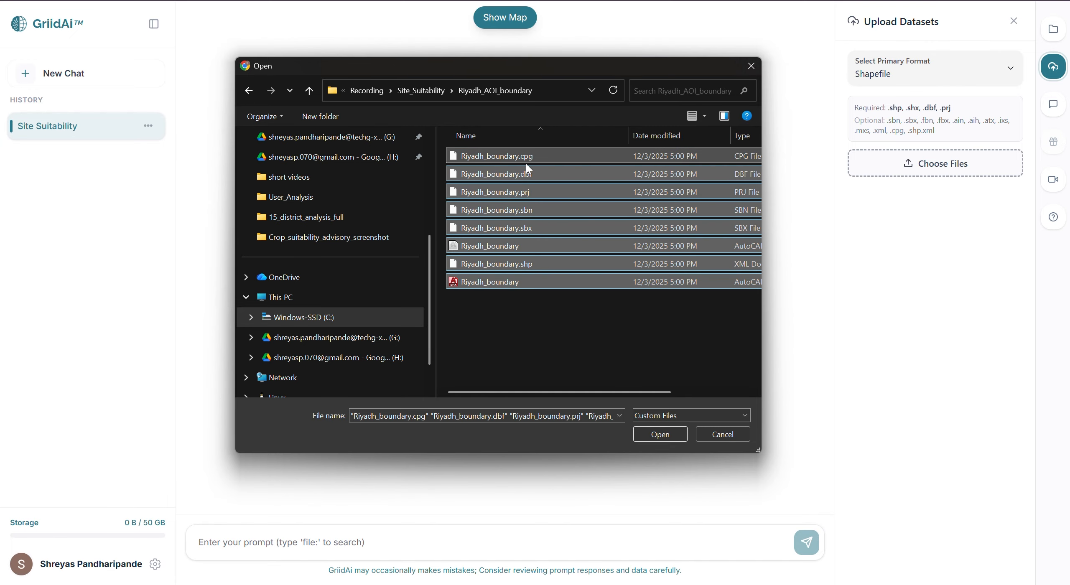
click(680, 435)
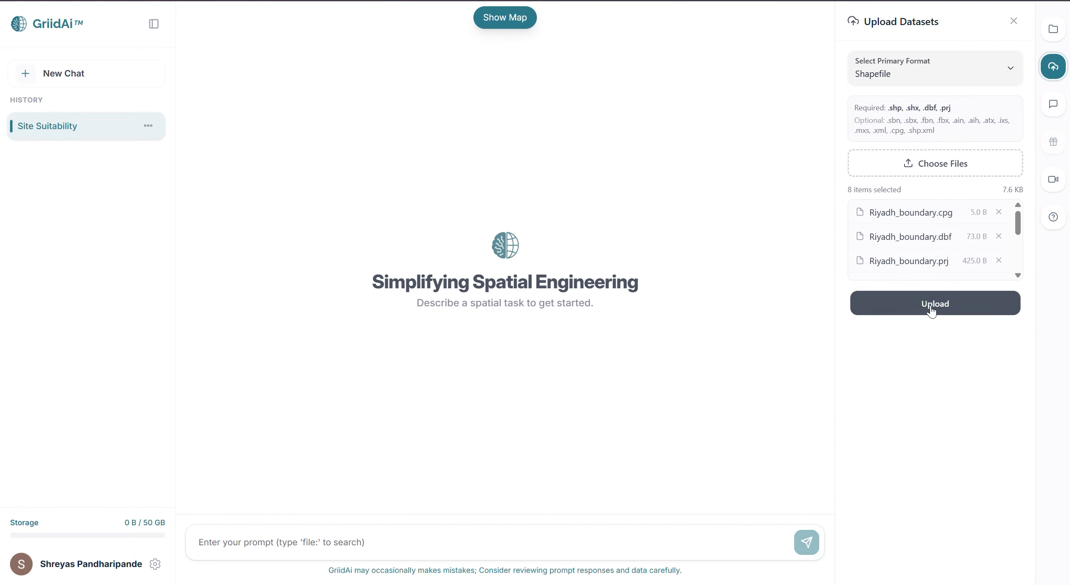
click(933, 309)
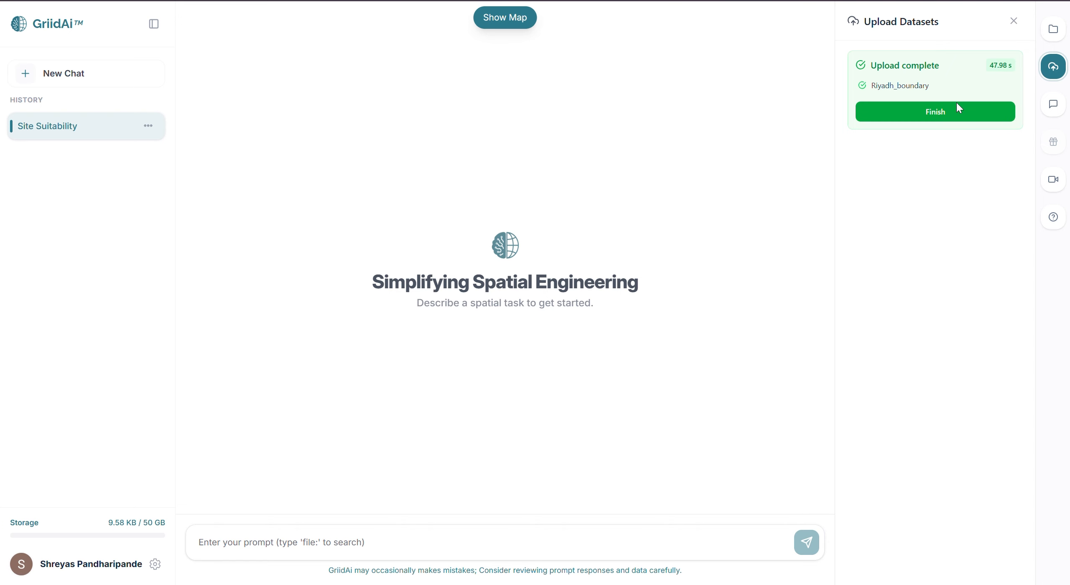
click(952, 111)
Upload hexa_grid.parquet from the Hexa_grid folder as a Parquet dataset and finish the upload
click(937, 72)
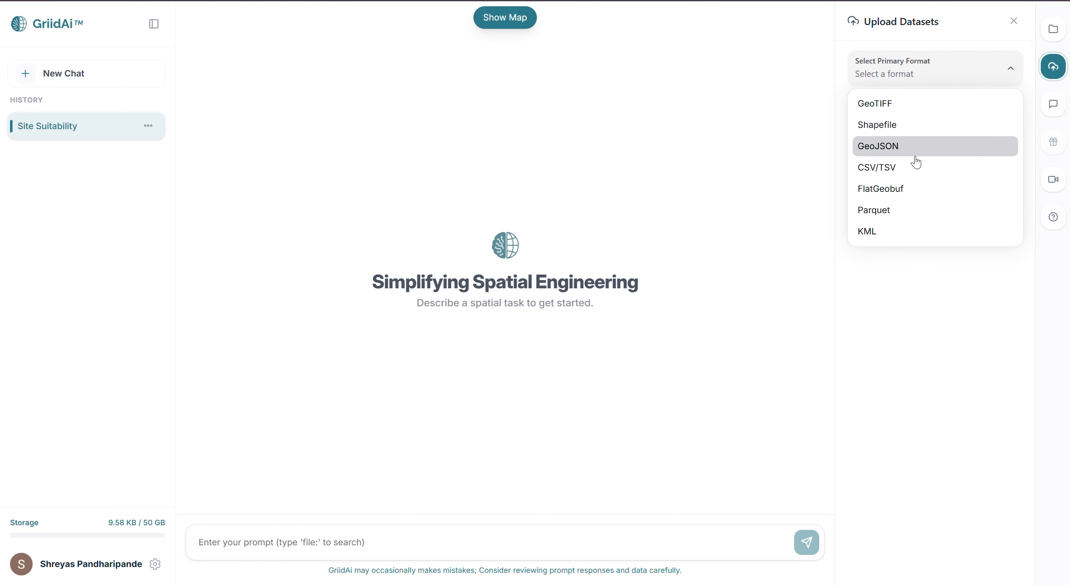
click(911, 211)
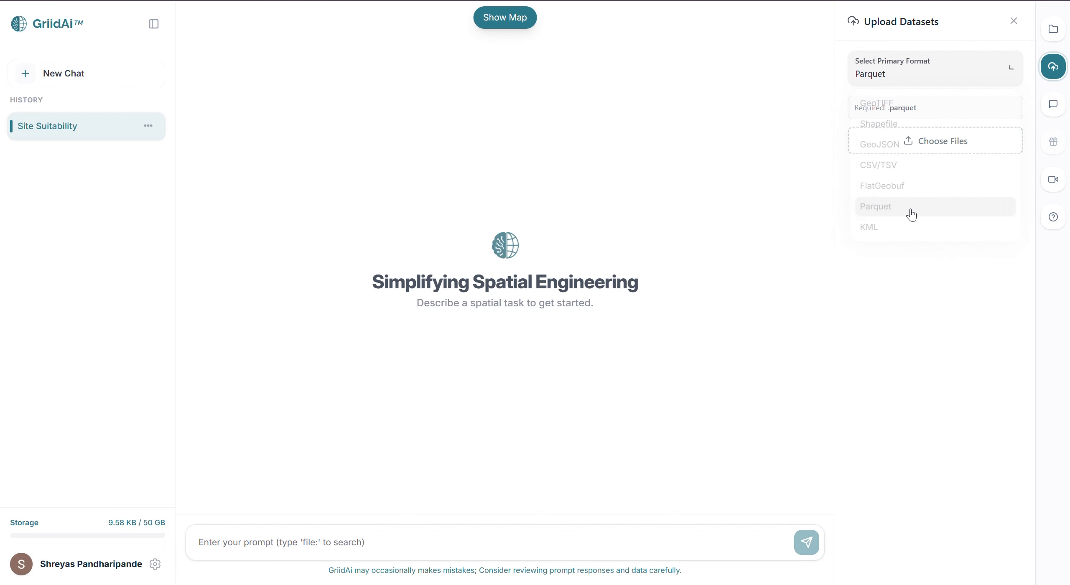
click(913, 141)
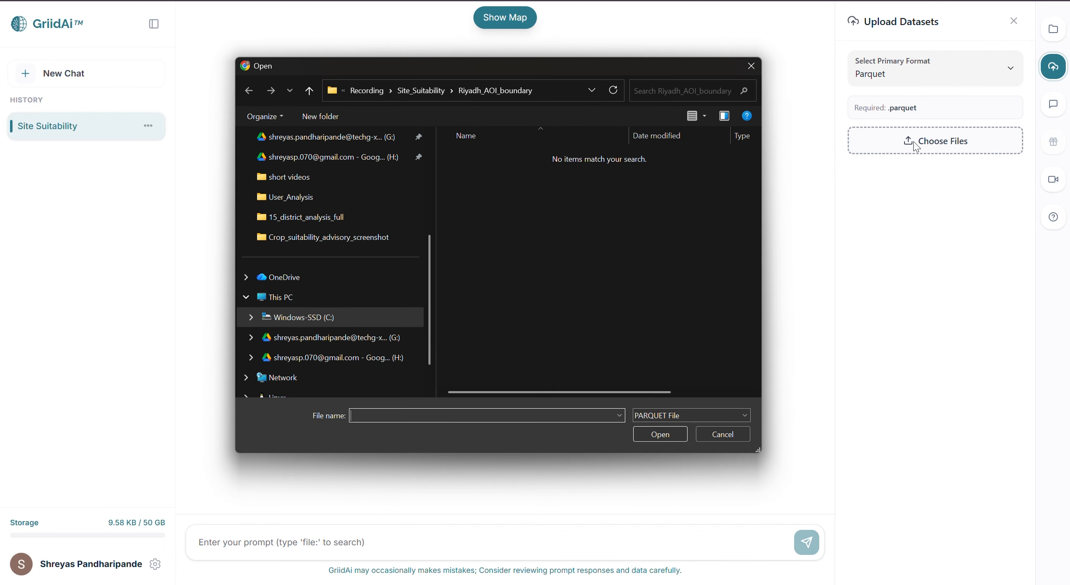
click(310, 94)
double_click(506, 187)
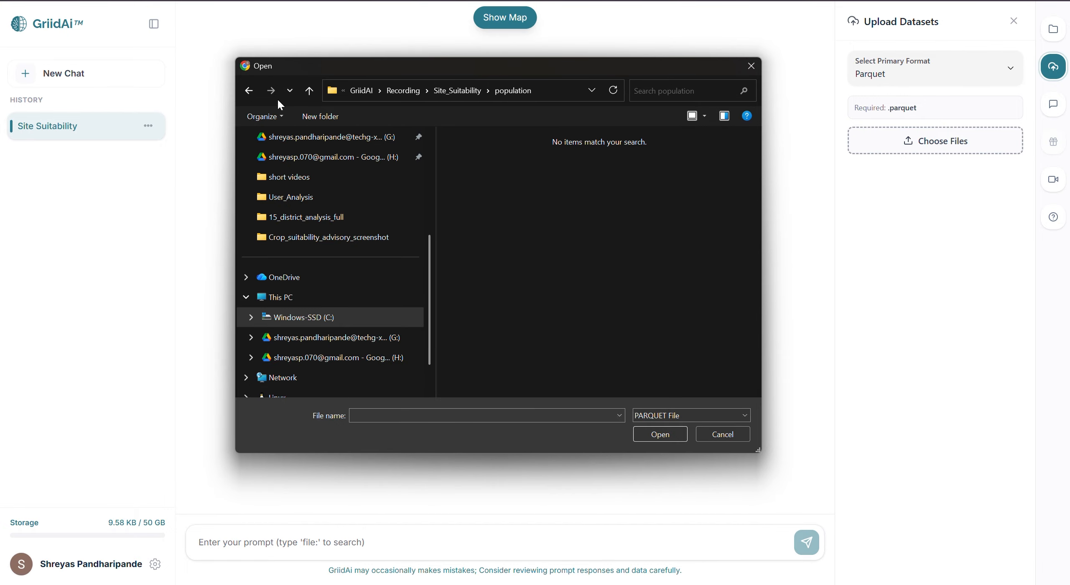
click(310, 91)
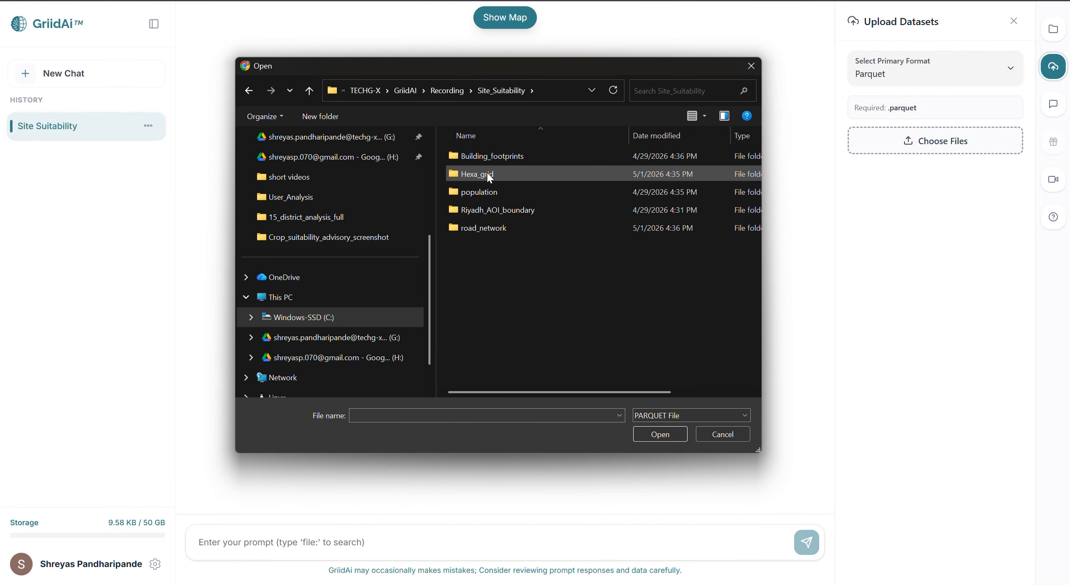
double_click(487, 172)
double_click(490, 159)
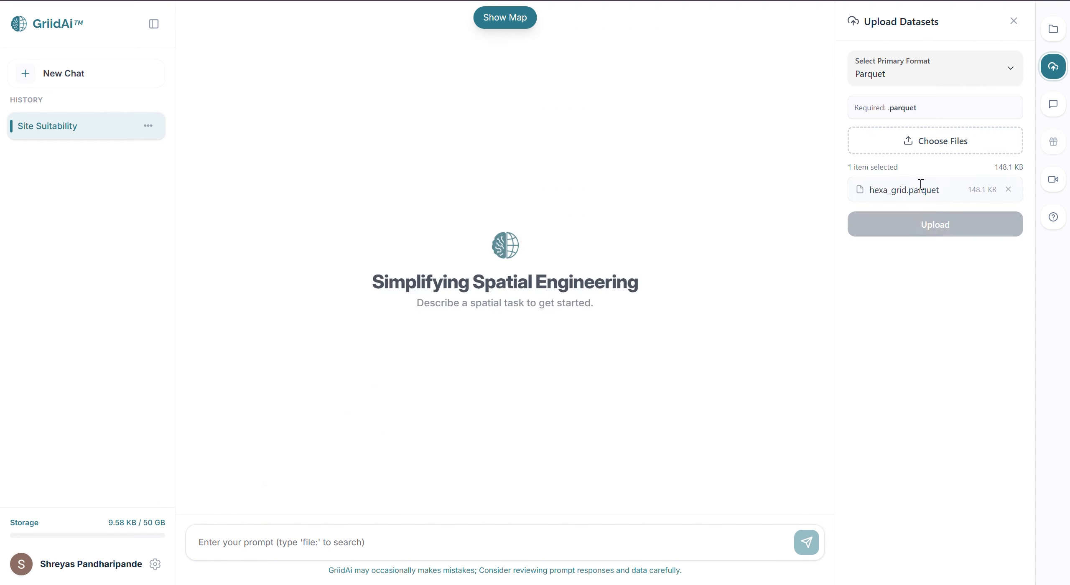
click(931, 227)
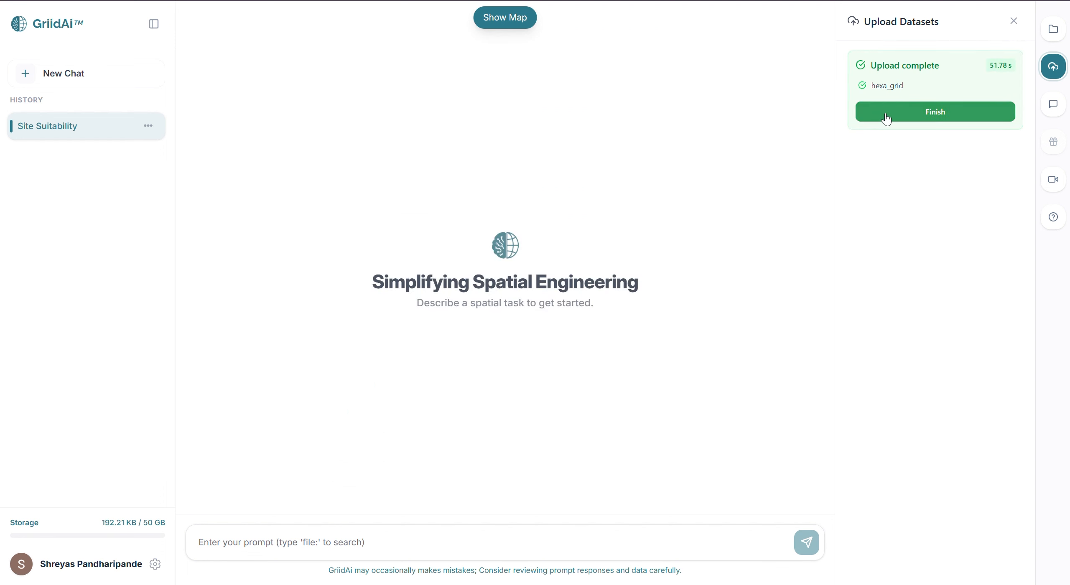
click(884, 114)
Upload the sau_T_Under_18_2024 population raster from the population folder as a GeoTIFF dataset and finish the upload
click(897, 70)
click(864, 104)
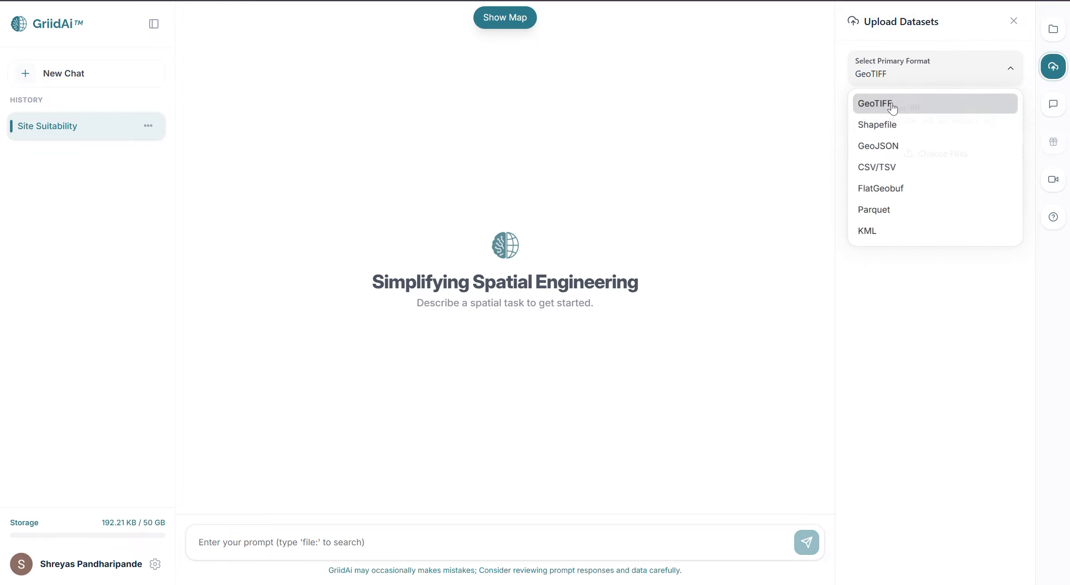
click(898, 150)
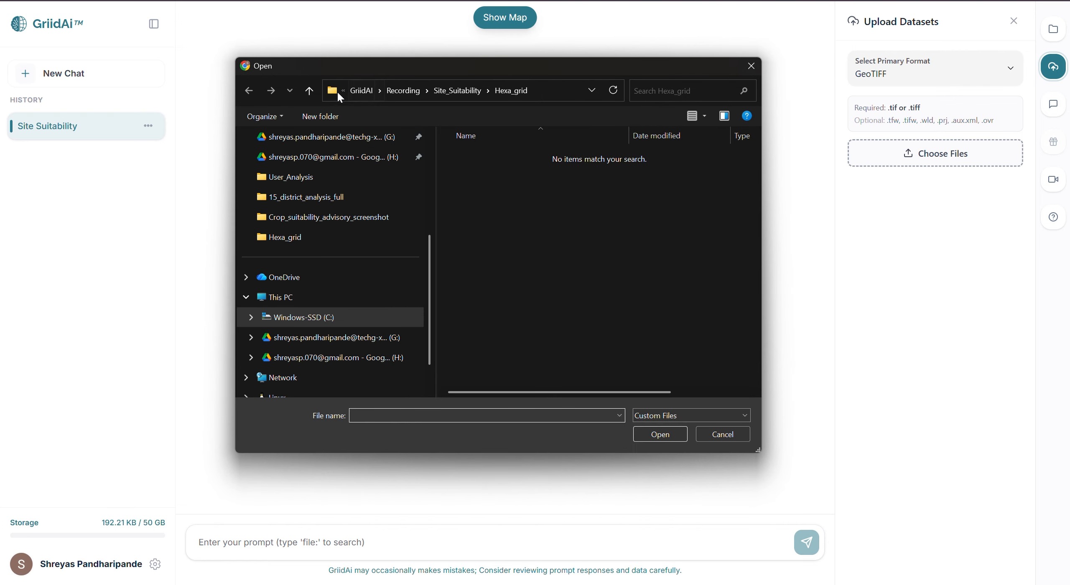
click(308, 91)
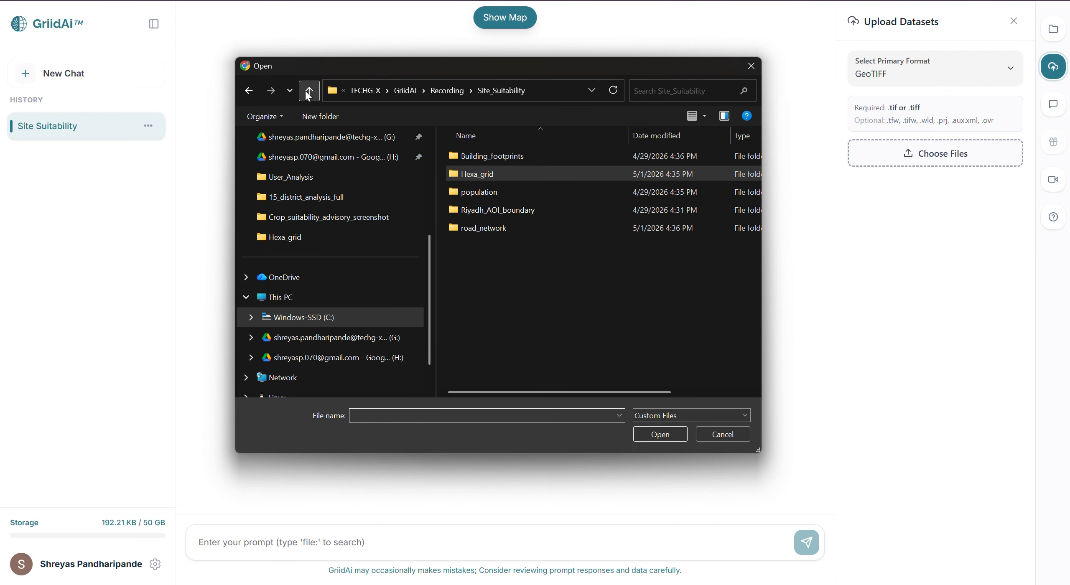
double_click(516, 186)
click(483, 178)
double_click(482, 176)
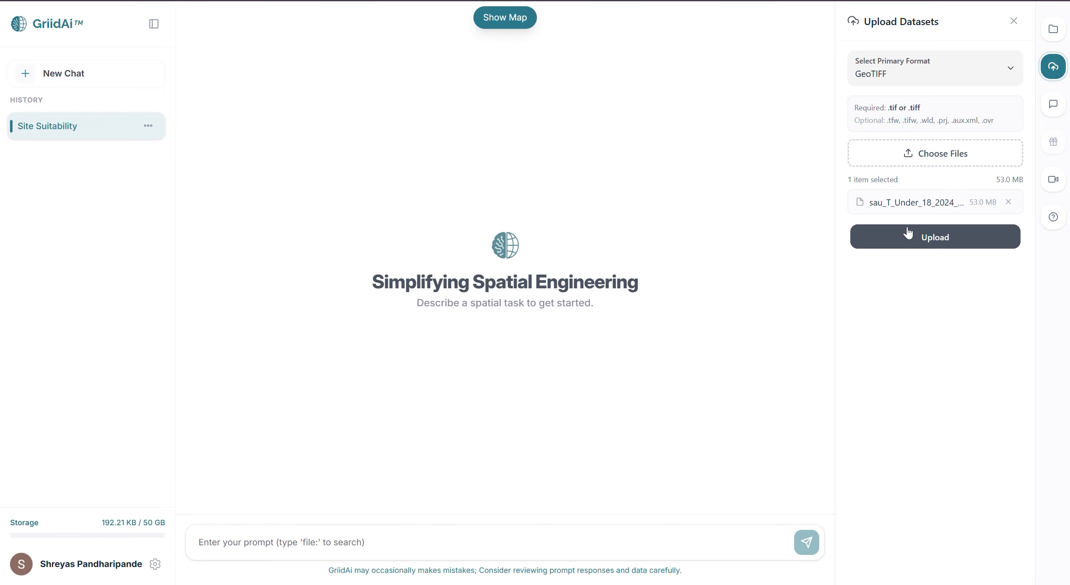
click(906, 234)
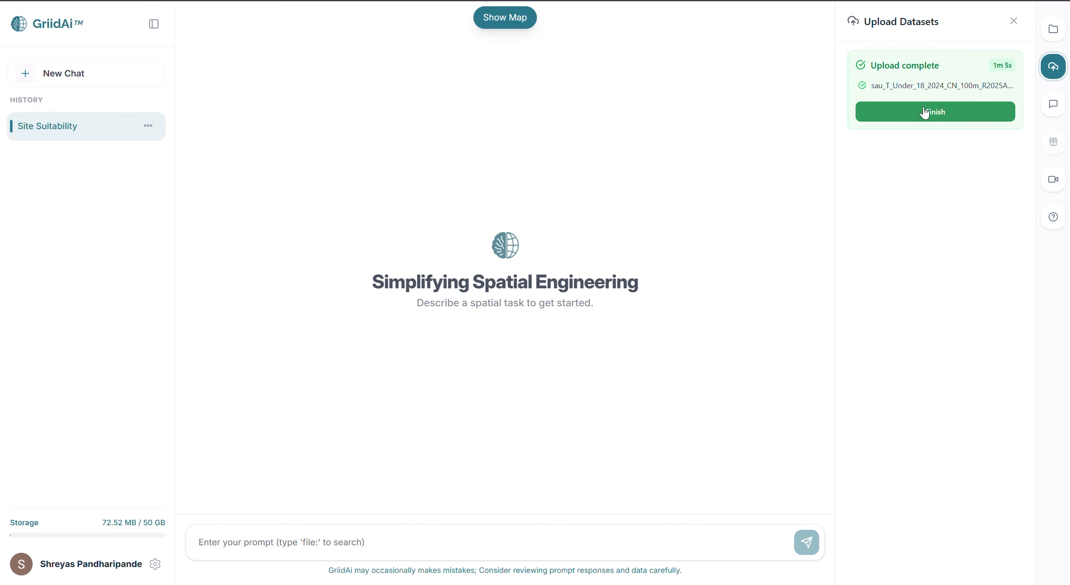
click(923, 111)
Upload the populationbydetailedagePercentage table from the population folder as a CSV/TSV dataset and finish the upload
click(915, 78)
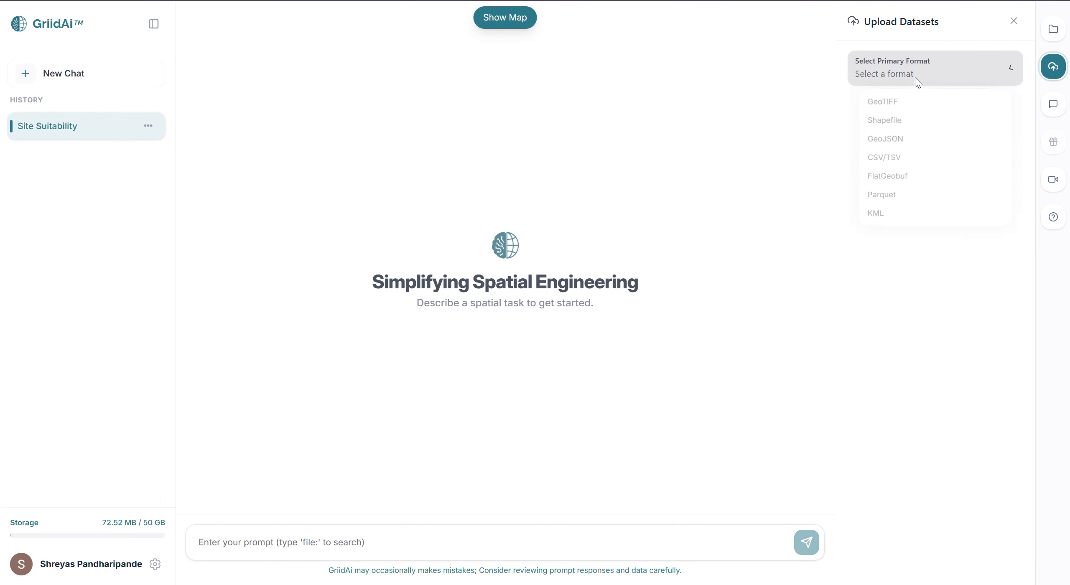
click(910, 165)
click(907, 144)
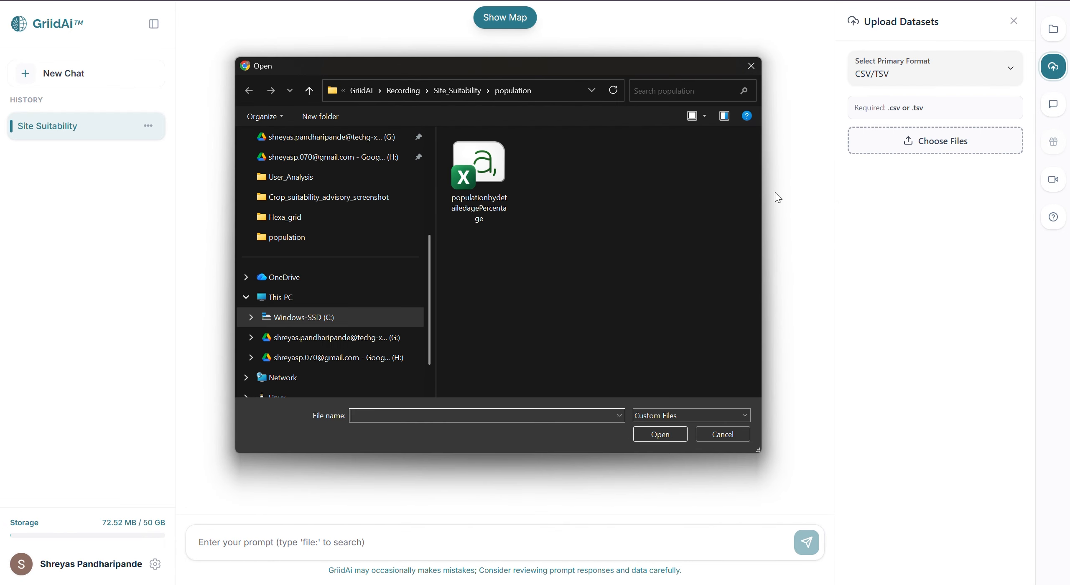
double_click(501, 180)
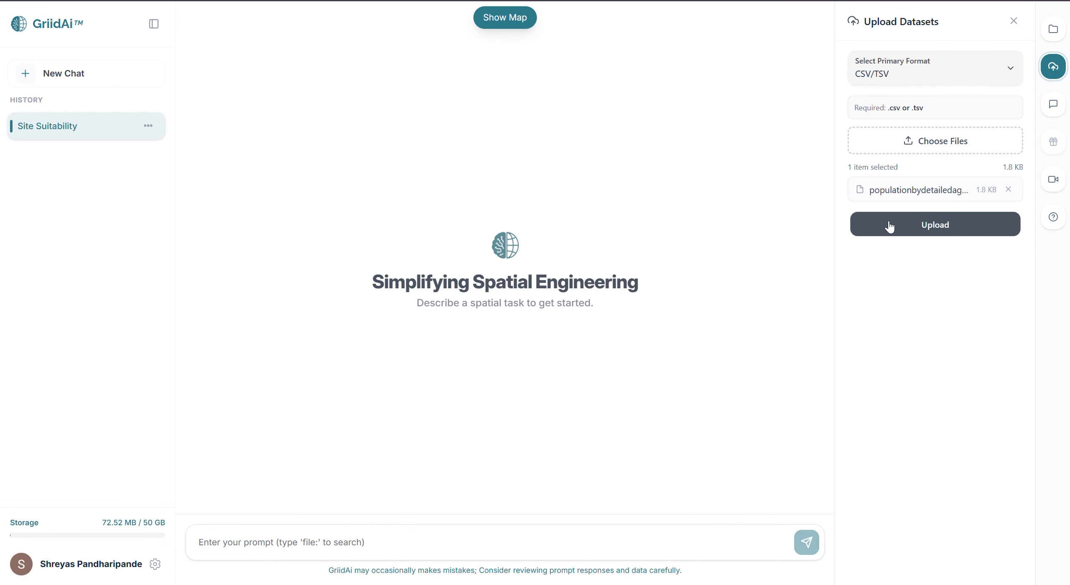
click(892, 226)
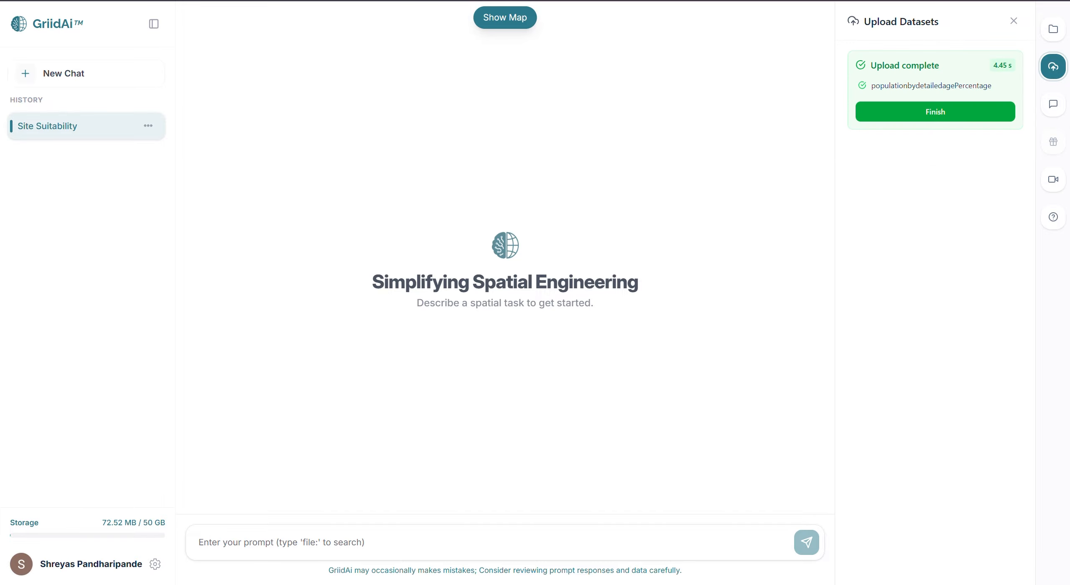
click(924, 106)
Upload all Riyadh_buildings files from the Building_footprints folder as a Shapefile dataset and finish the upload
click(916, 74)
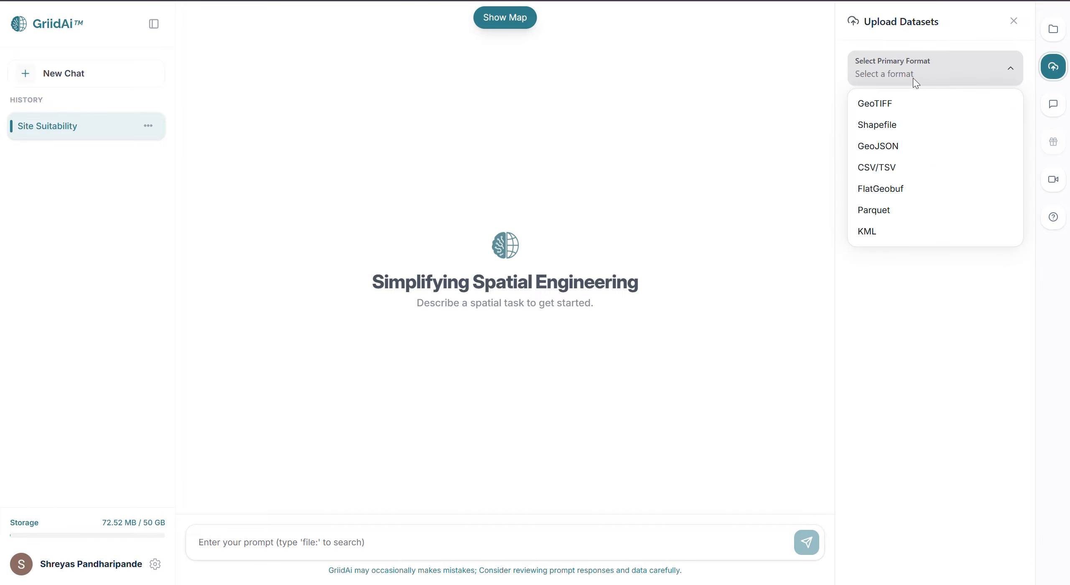
click(906, 132)
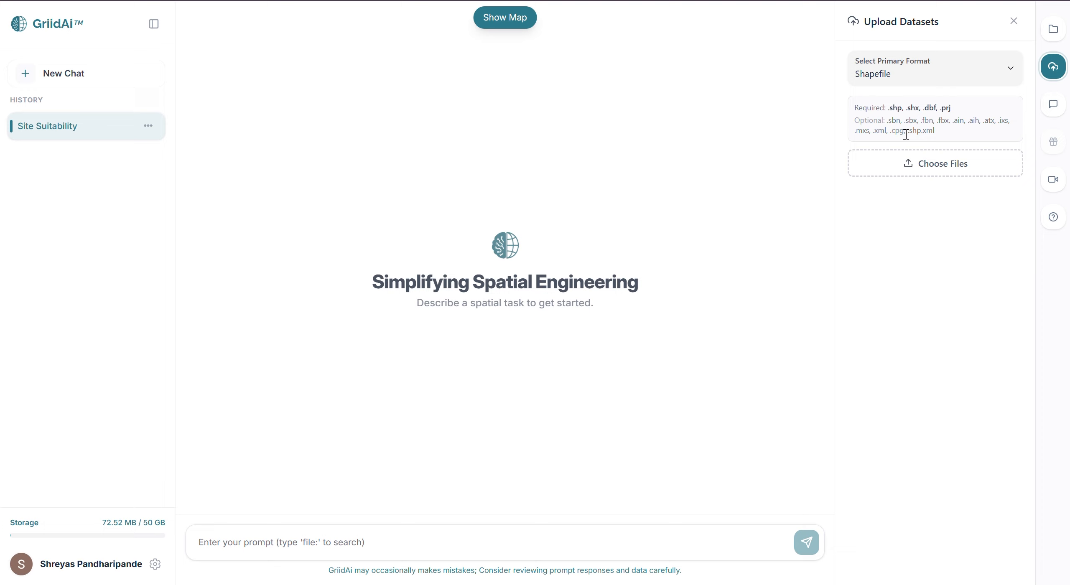
click(908, 164)
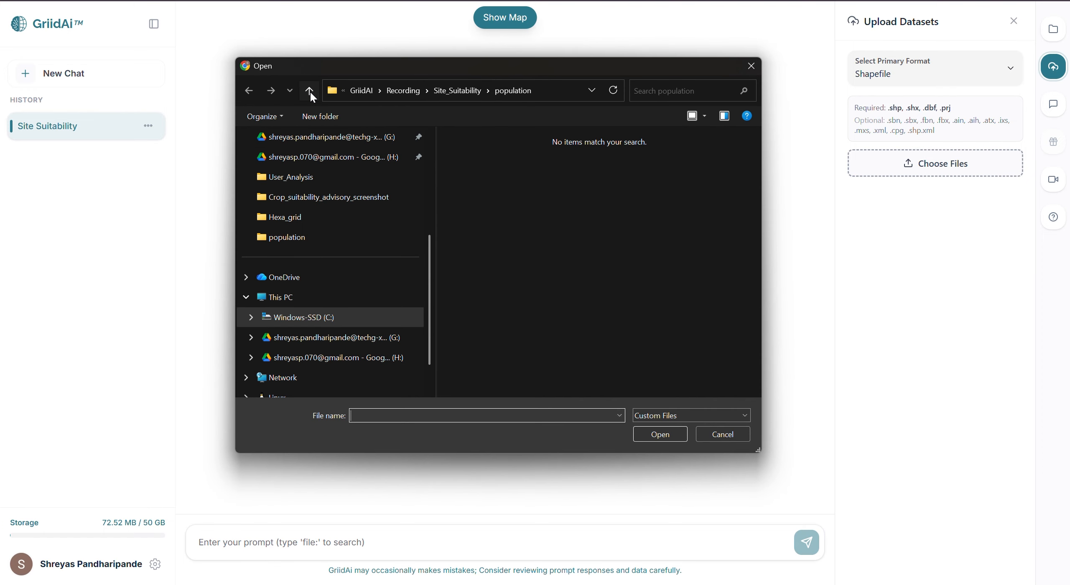
click(309, 91)
double_click(534, 159)
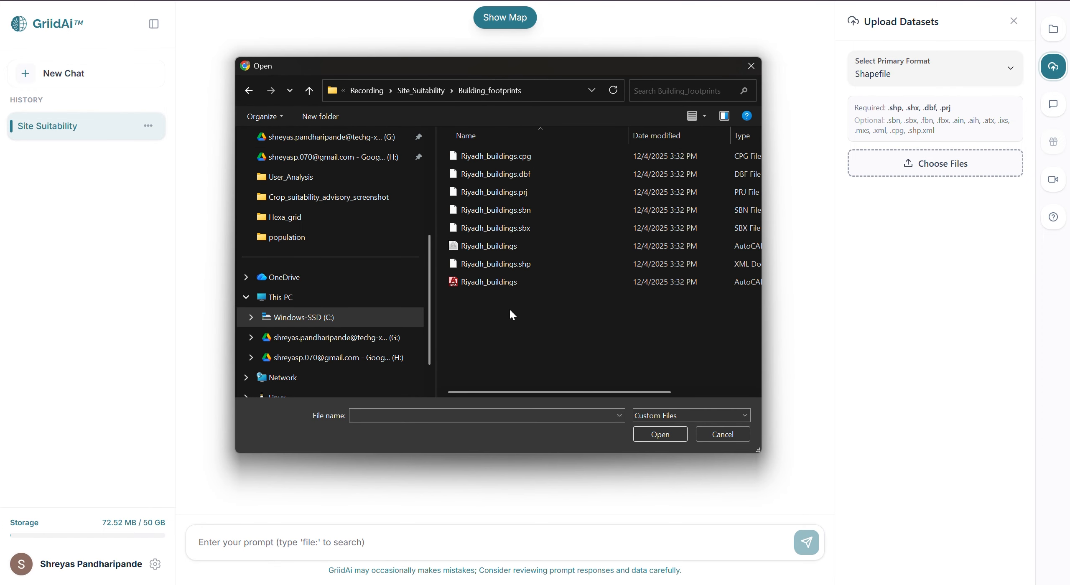
drag(509, 308, 529, 106)
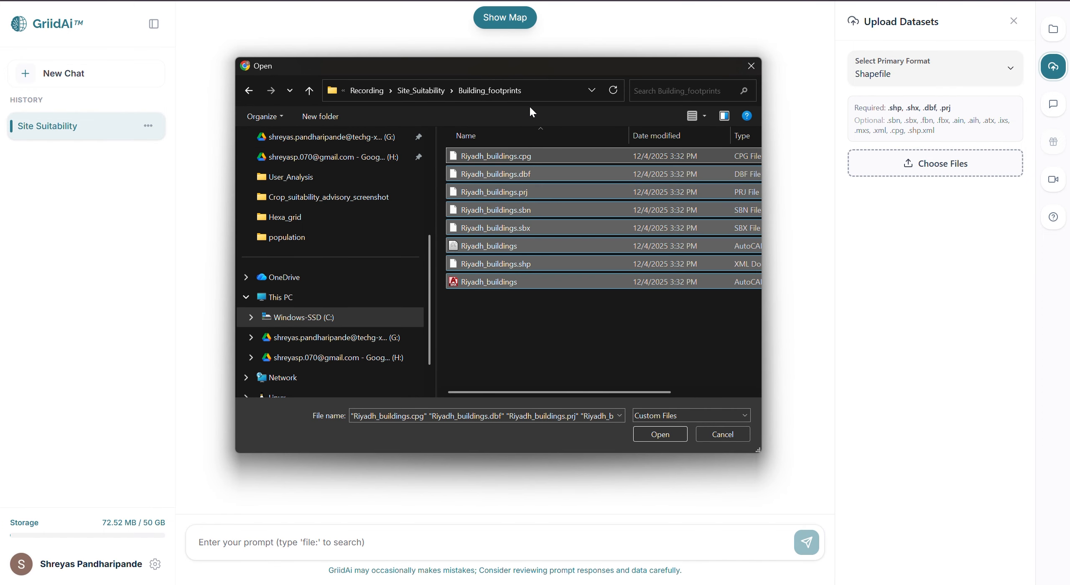
click(673, 435)
click(937, 306)
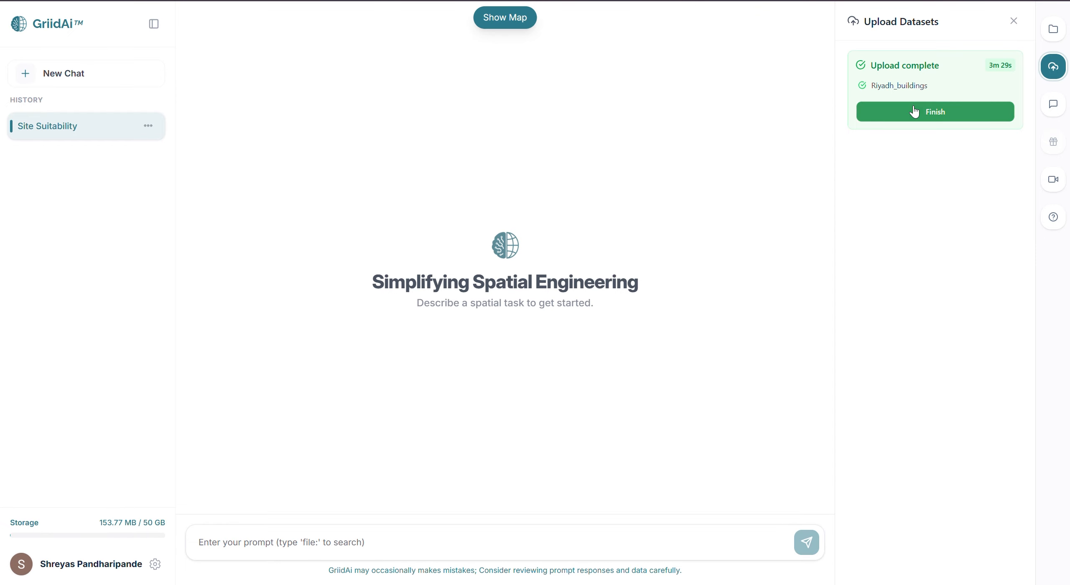
click(910, 111)
Upload Riyadh_roads_ from the road_network folder as a Parquet dataset and finish the upload
click(910, 73)
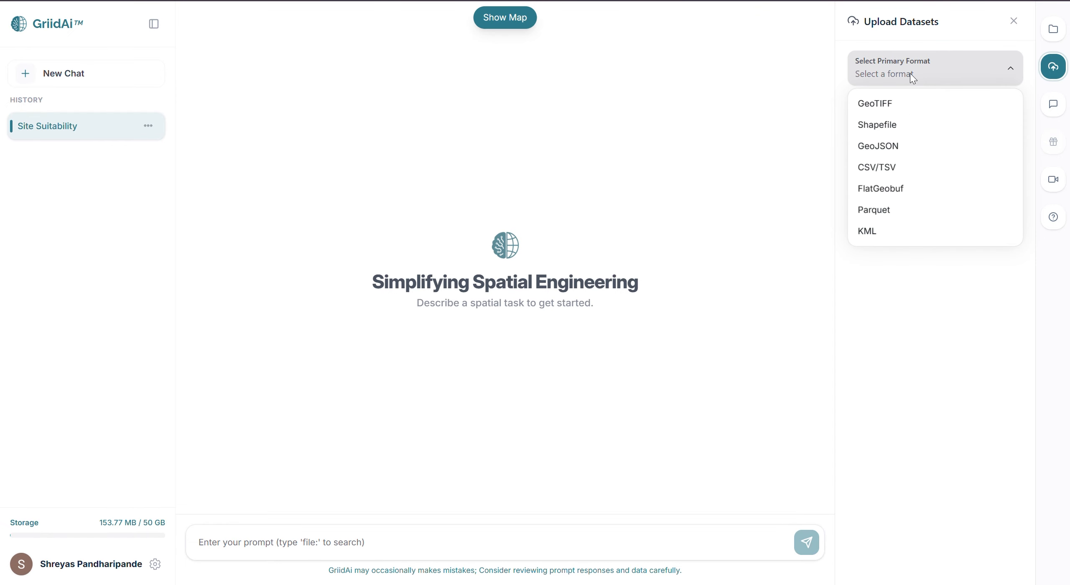
click(910, 209)
click(901, 134)
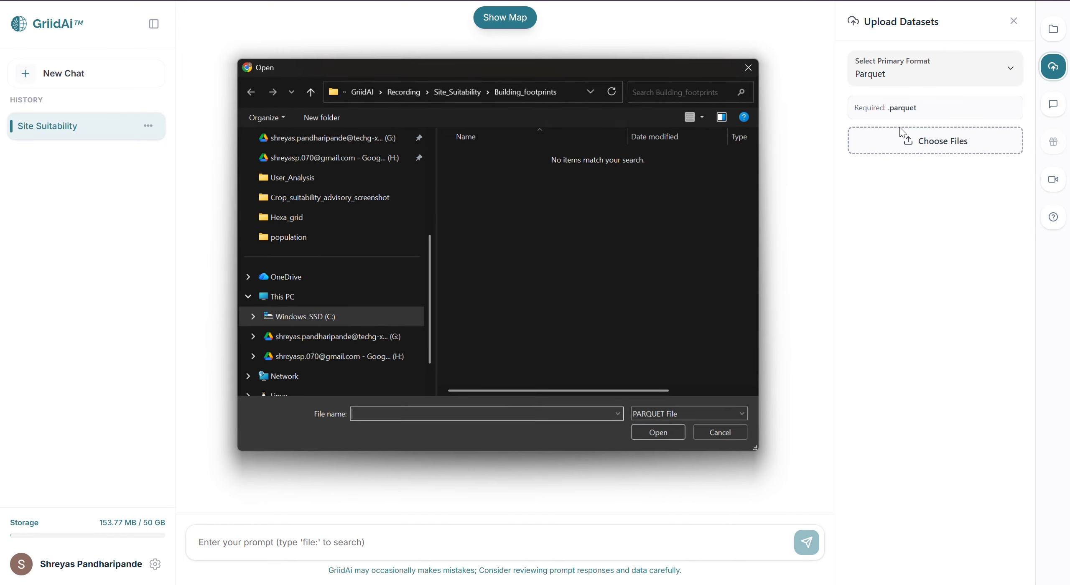
click(309, 91)
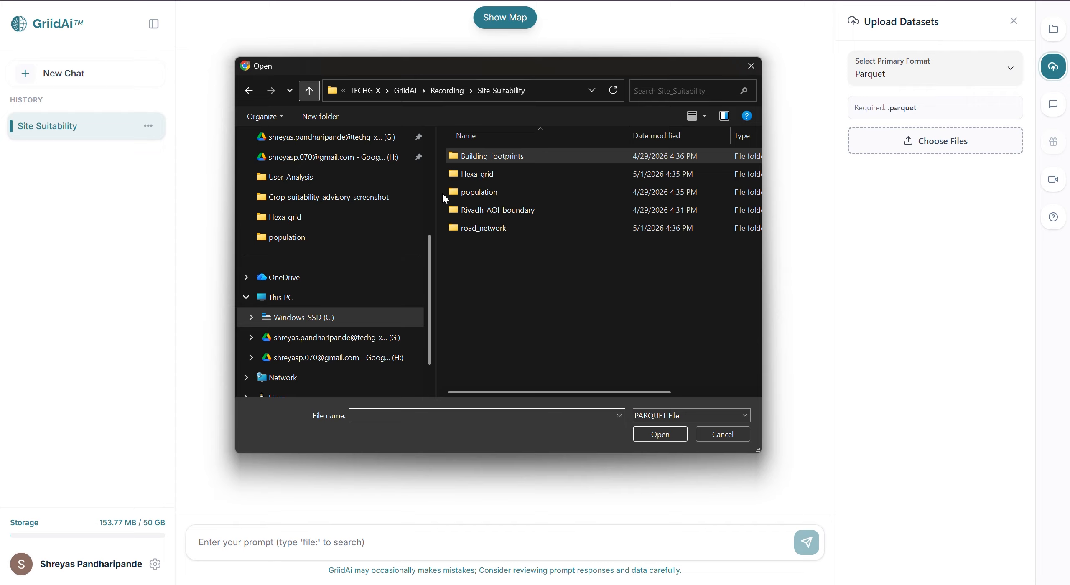
double_click(511, 221)
double_click(498, 157)
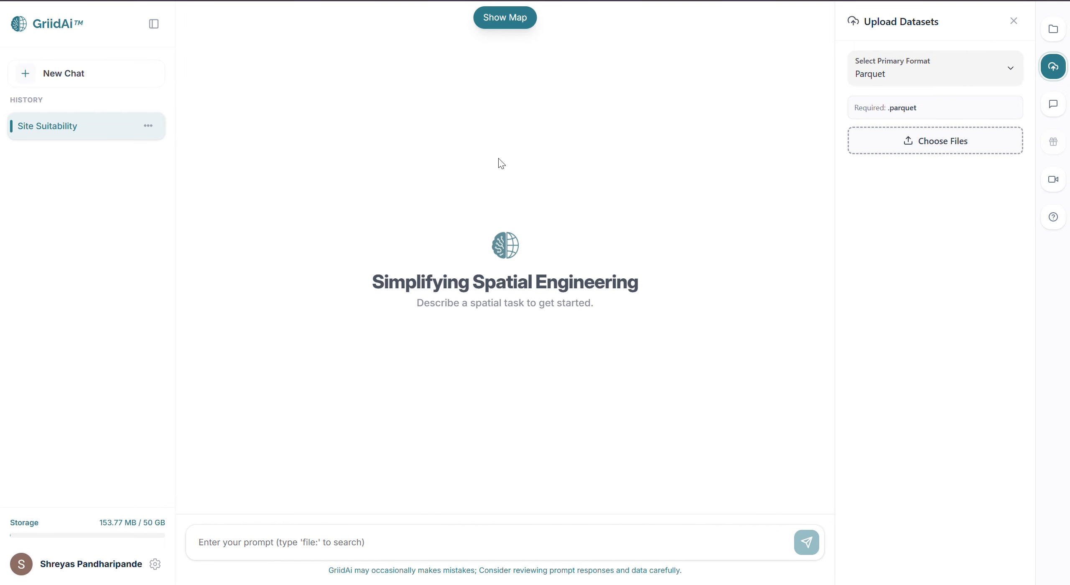
click(931, 232)
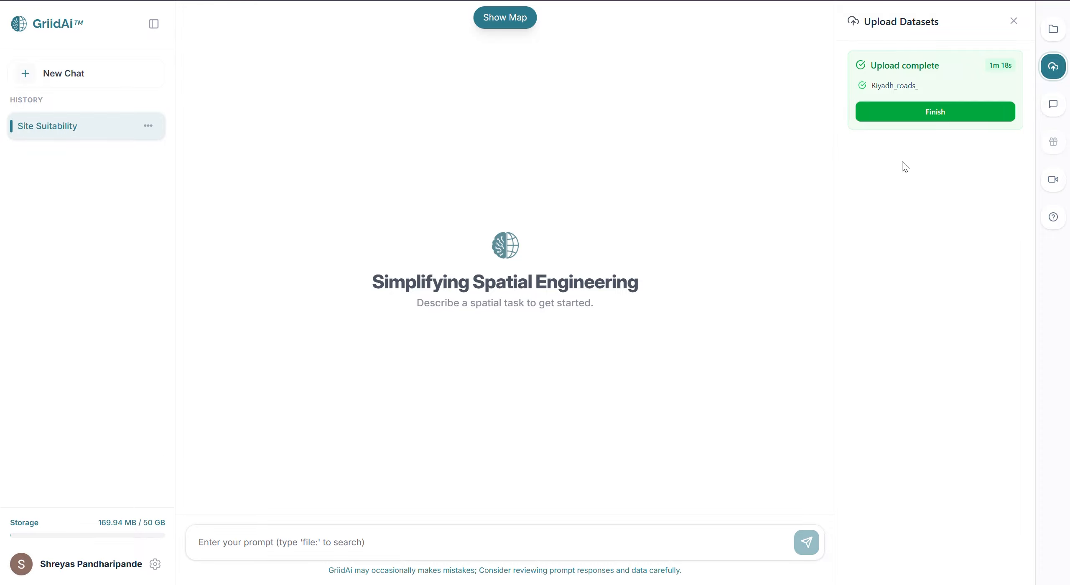
click(932, 120)
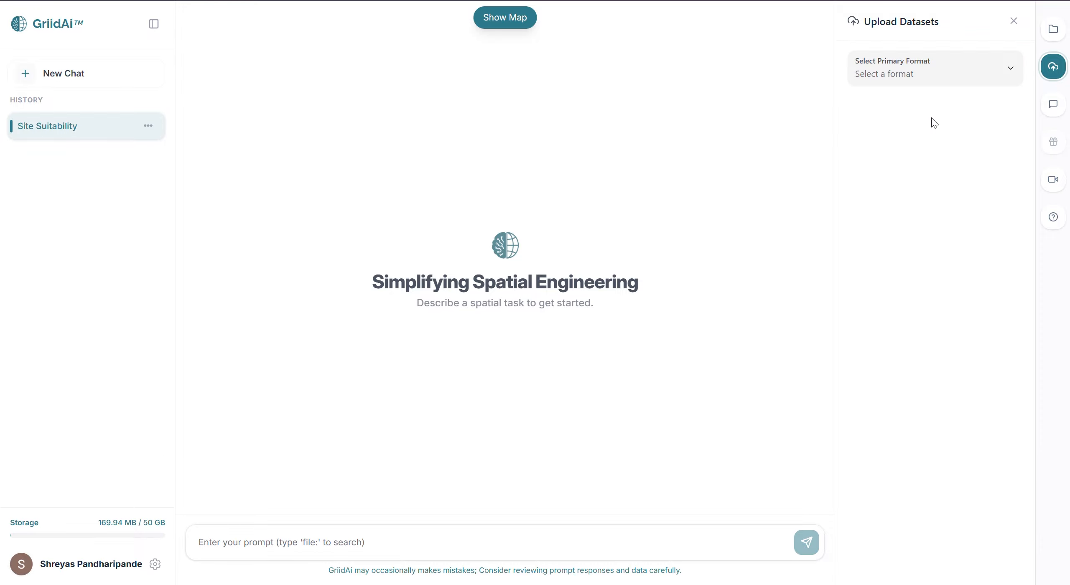
Open the Data Catalog and display the Riyadh_boundary layer on the map to examine its extent
click(1054, 29)
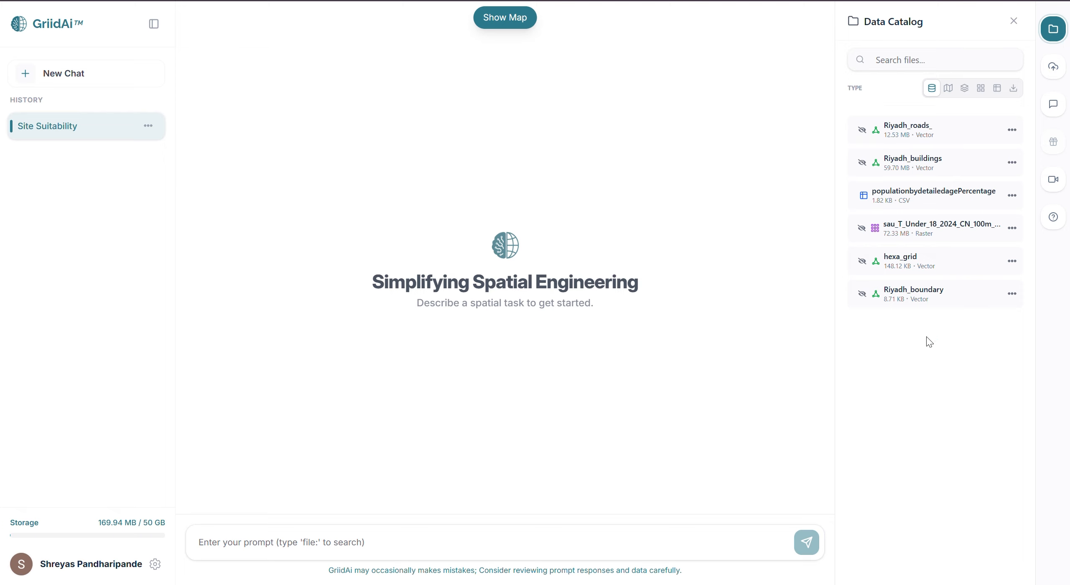
click(863, 295)
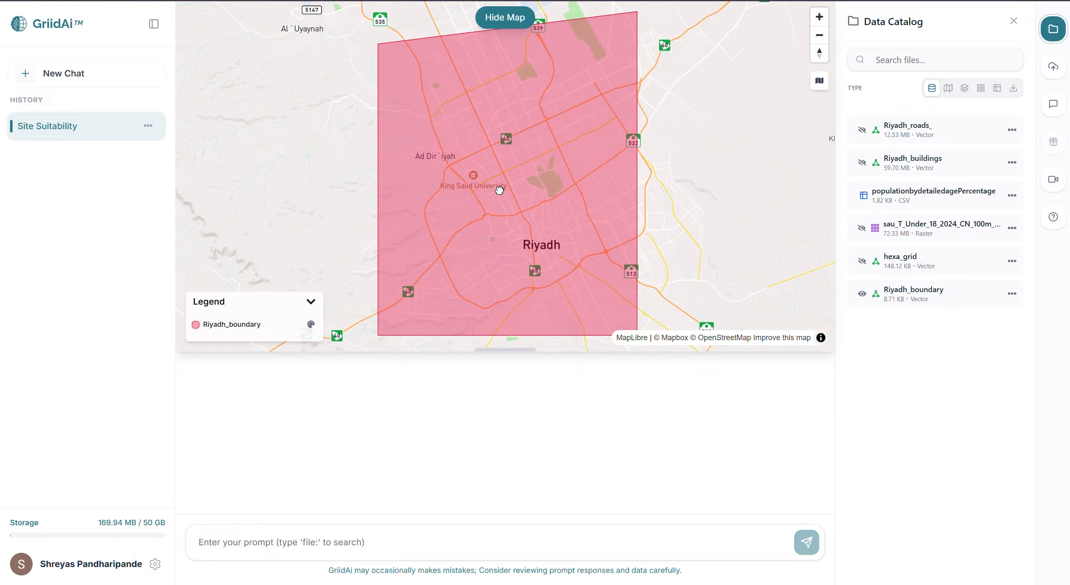
drag(499, 187, 488, 164)
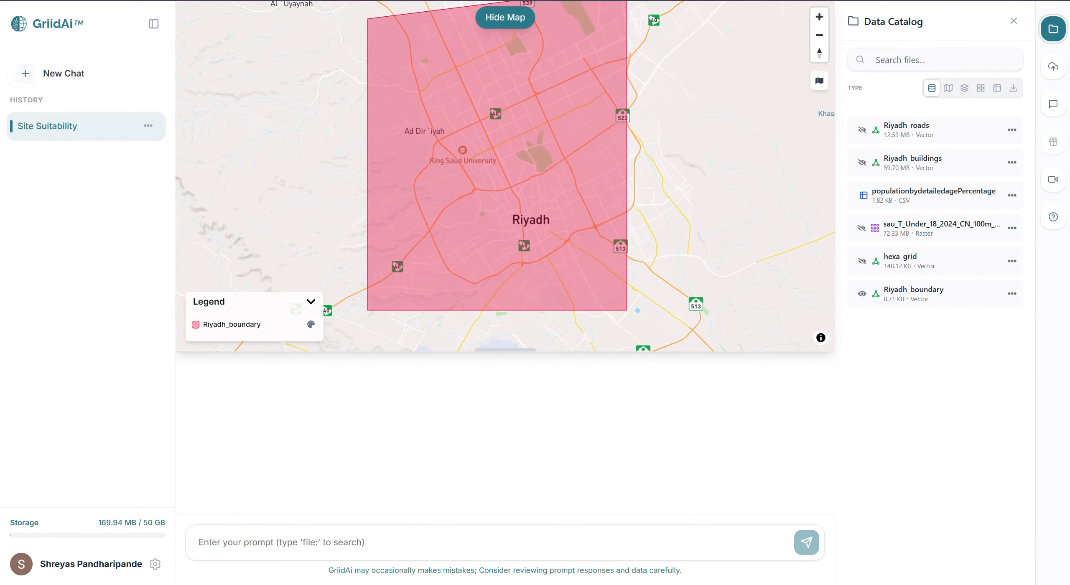
Replace Riyadh_boundary with the hexa_grid layer on the map, inspect a hexagon's attributes, and hide the map
click(862, 293)
click(862, 262)
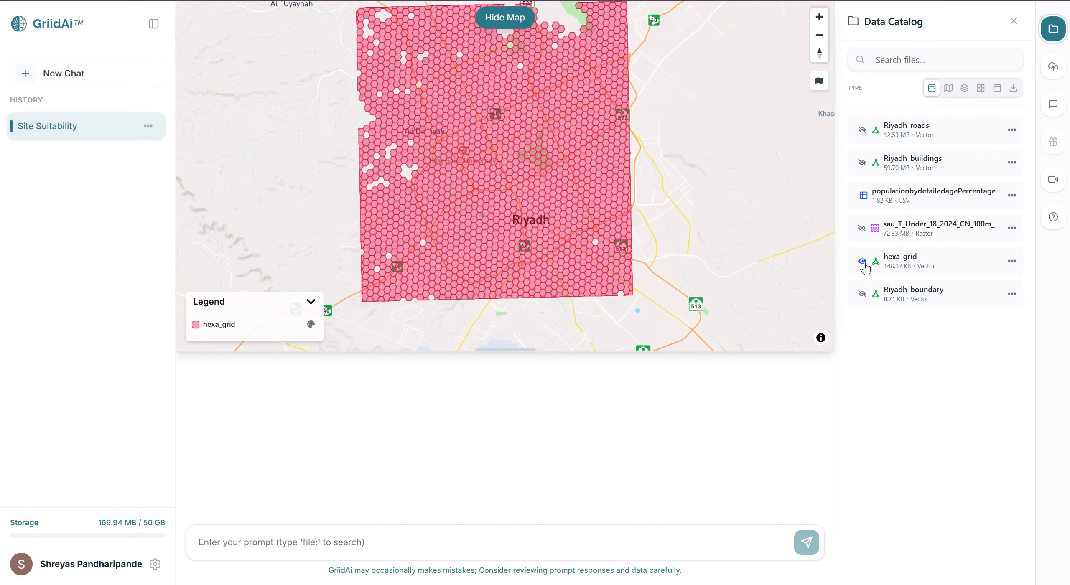
click(605, 174)
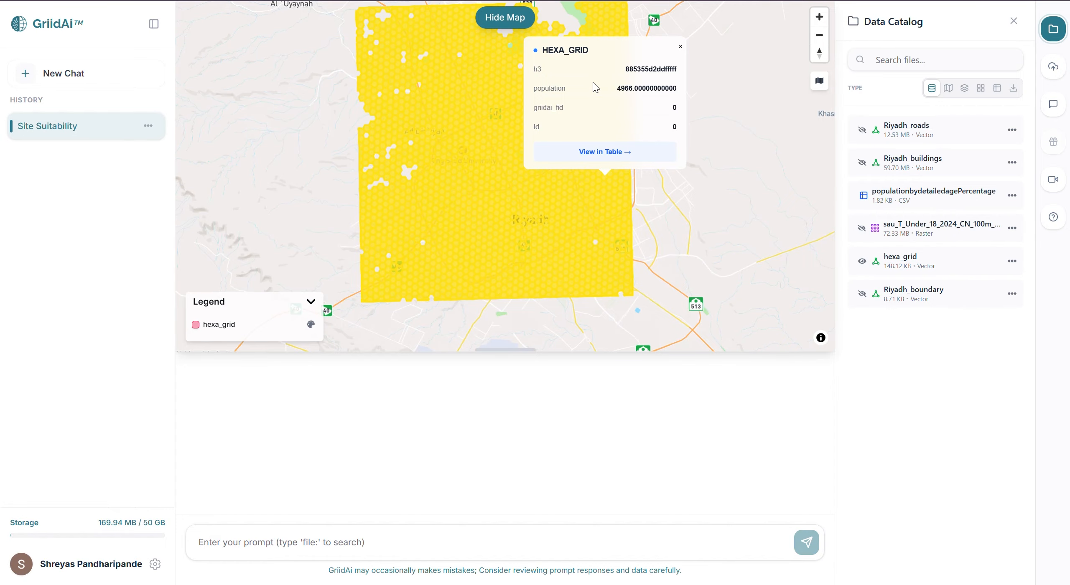
click(505, 18)
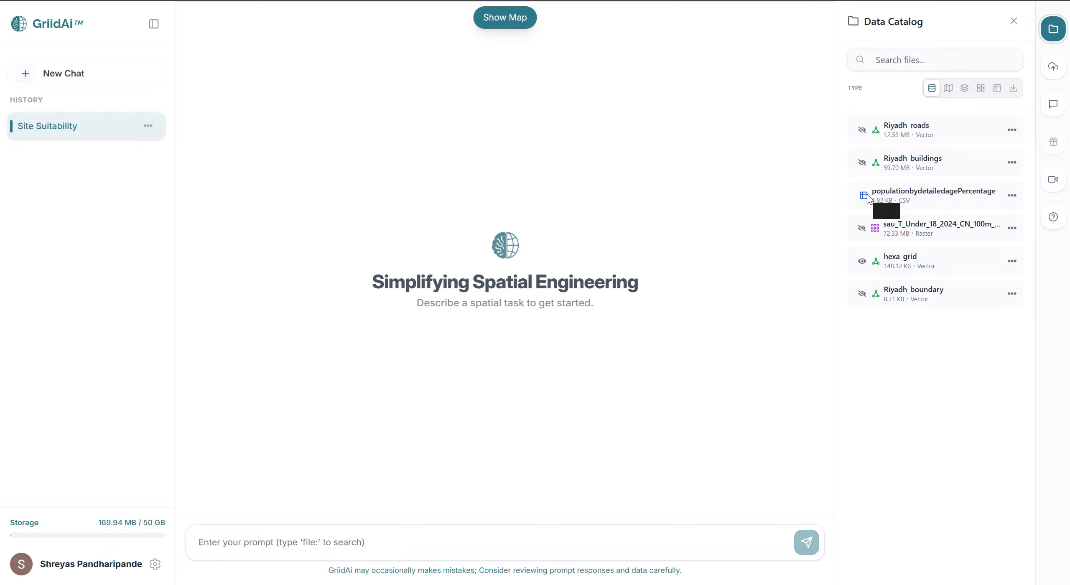
Display the sau_T_Under_18_2024 population raster on the map and inspect the attributes at a location within the city
click(862, 229)
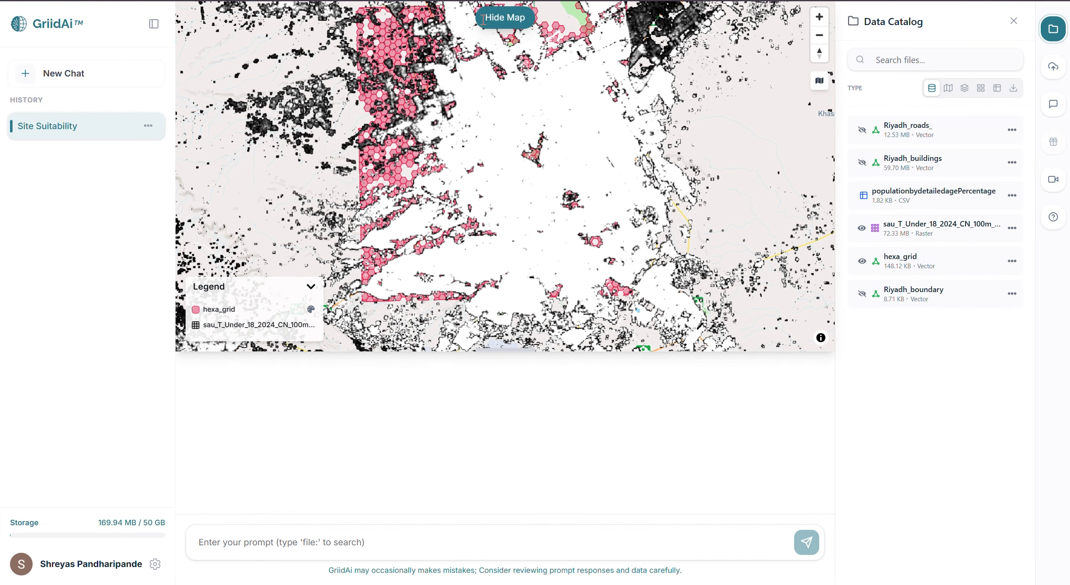
click(575, 204)
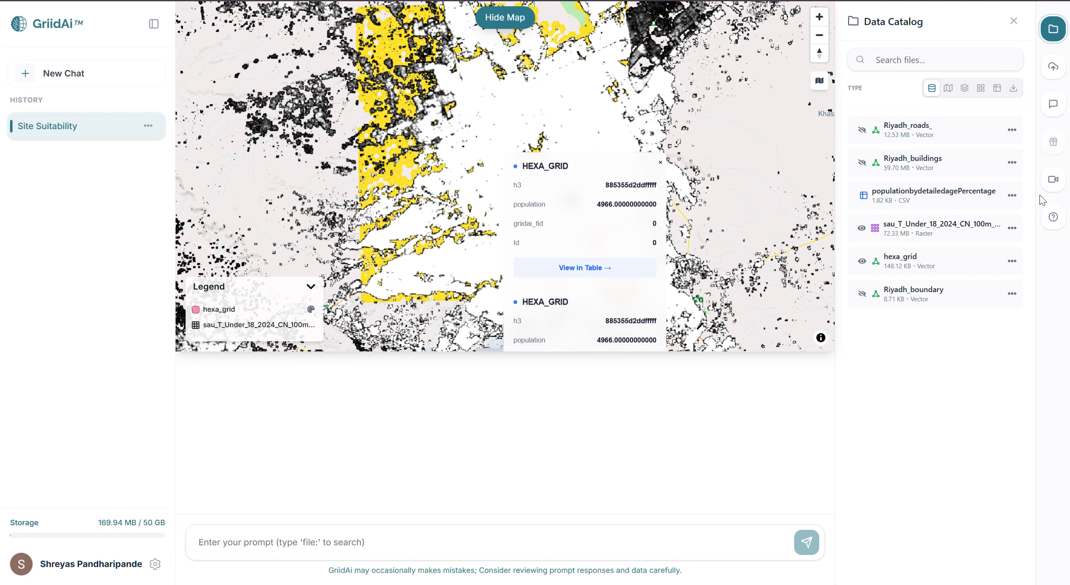
View the populationbydetailedagePercentage dataset as a table, then hide the map and close the table
click(1012, 195)
click(976, 221)
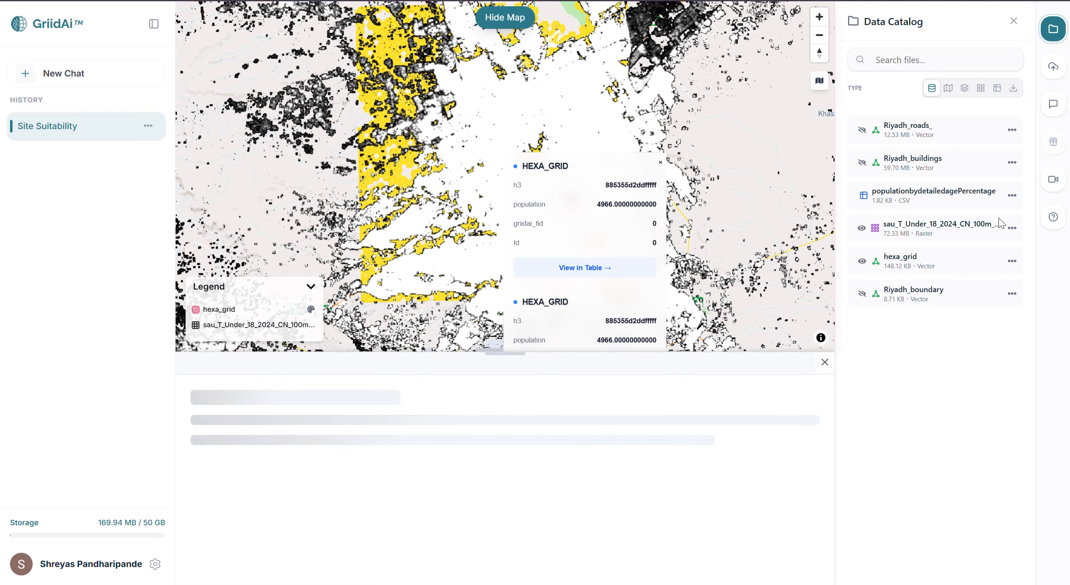
click(516, 21)
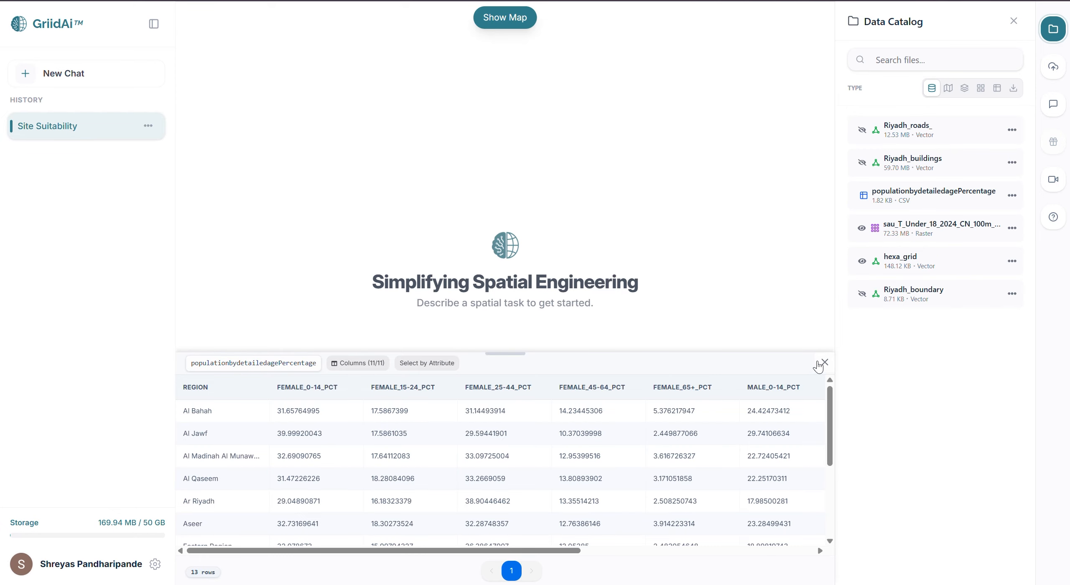
click(823, 363)
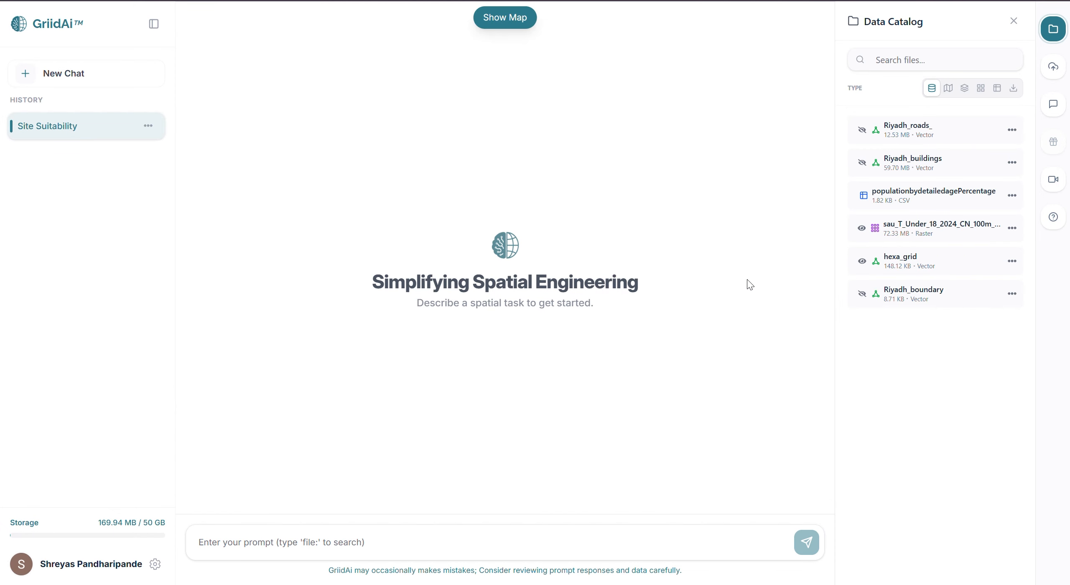
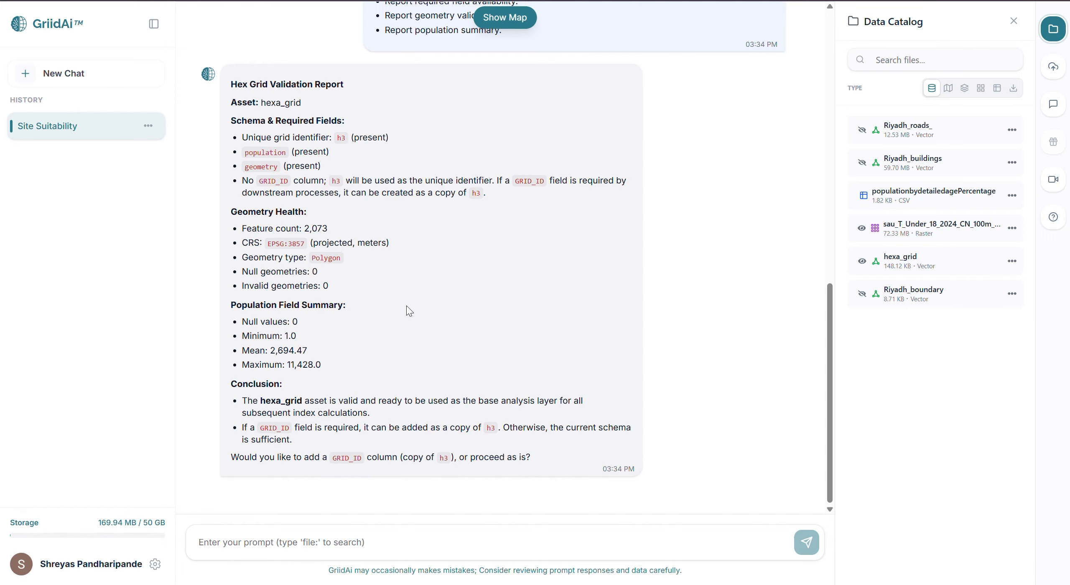
Submit the STEP 2 Demand Index (DEM_IDX) prompt using hexa_grid, the Under-18 raster and the Ar Riyadh demographics, and approve the proposed plan with "yes"
key(ctrl+v)
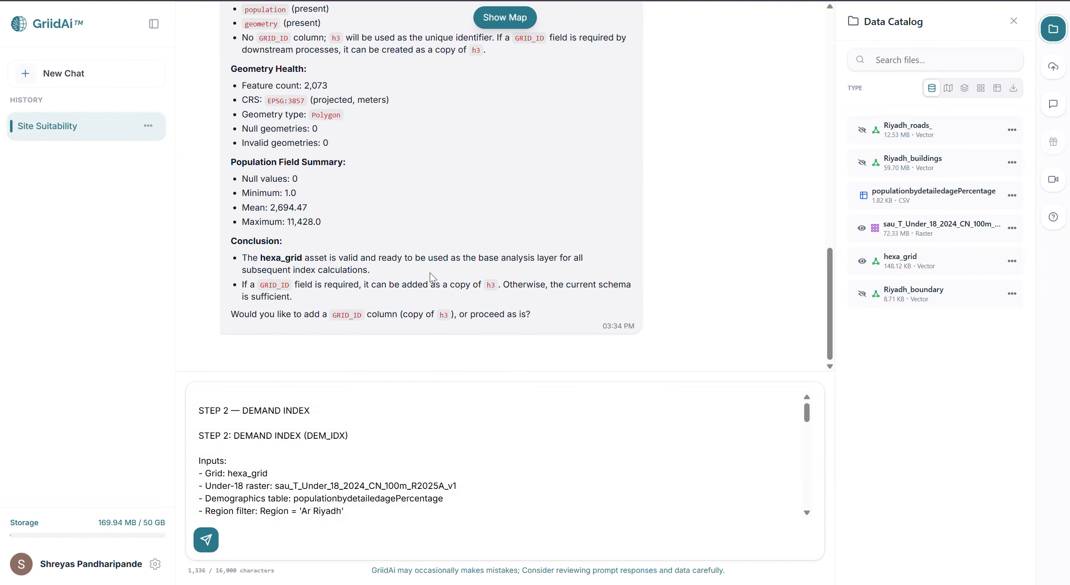
key(Return)
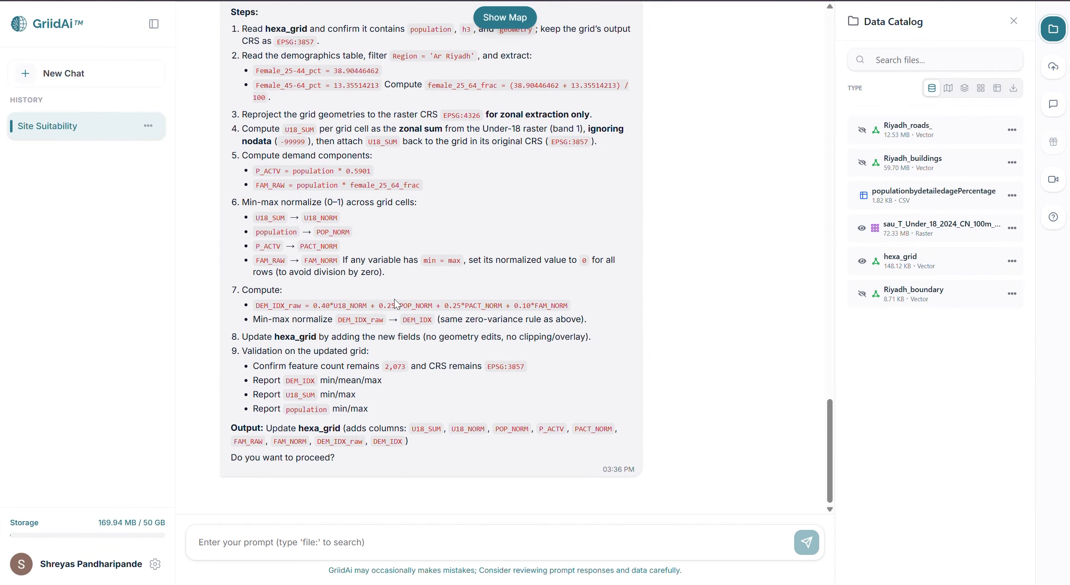
scroll(381, 313, up, 5)
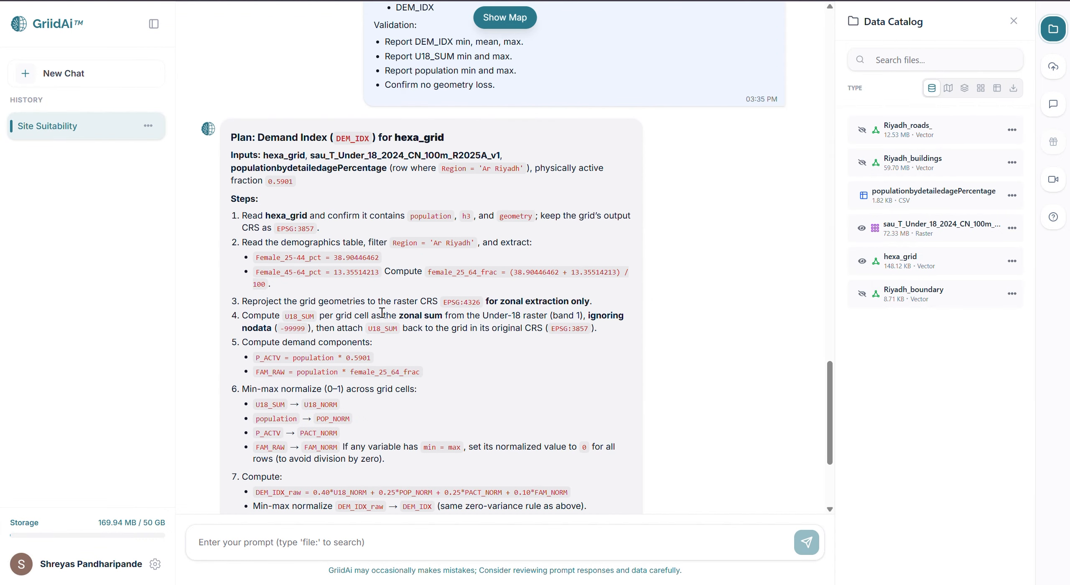
scroll(381, 318, down, 5)
click(339, 543)
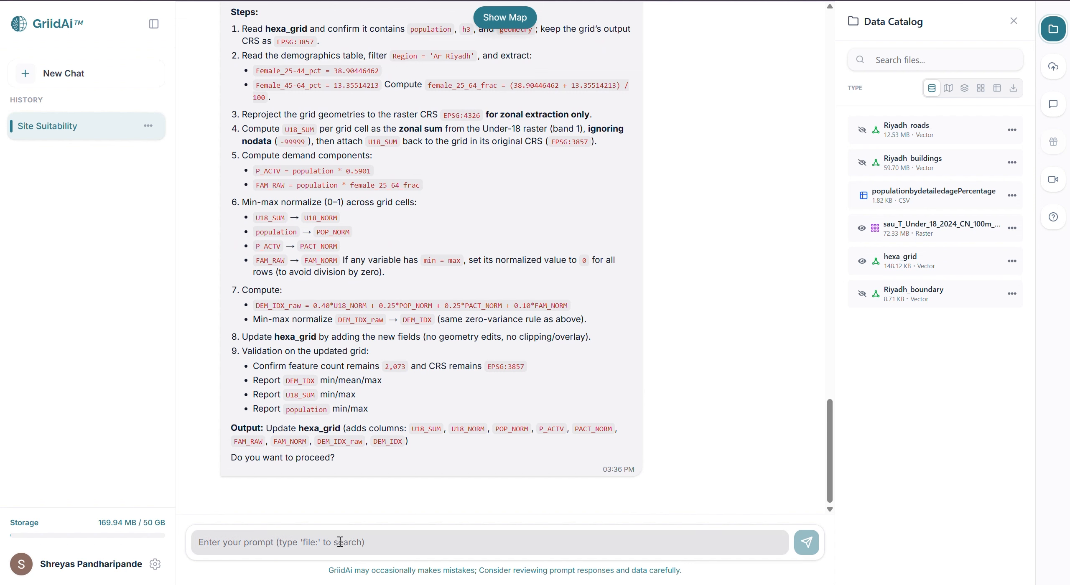
text(yes)
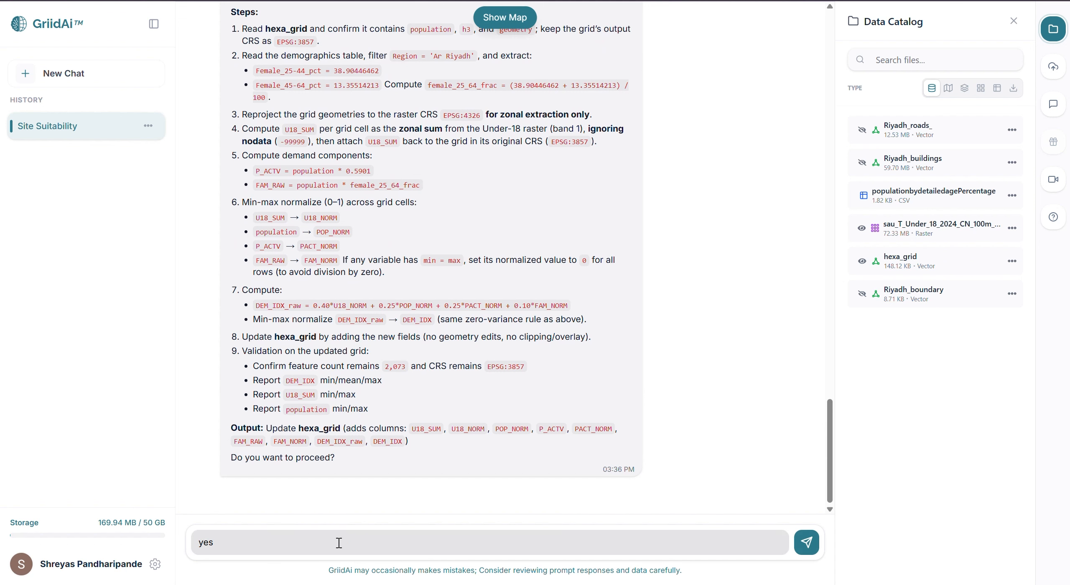
key(Return)
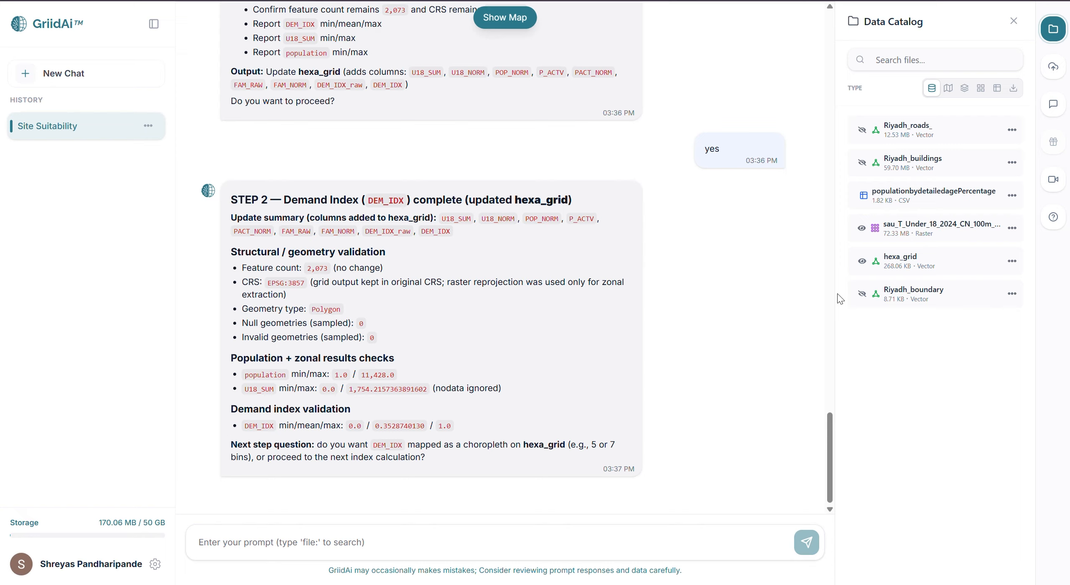
View the hexa_grid attribute table, clear its row selection, examine the demand fields through DEM_IDX, and close the table
click(1012, 260)
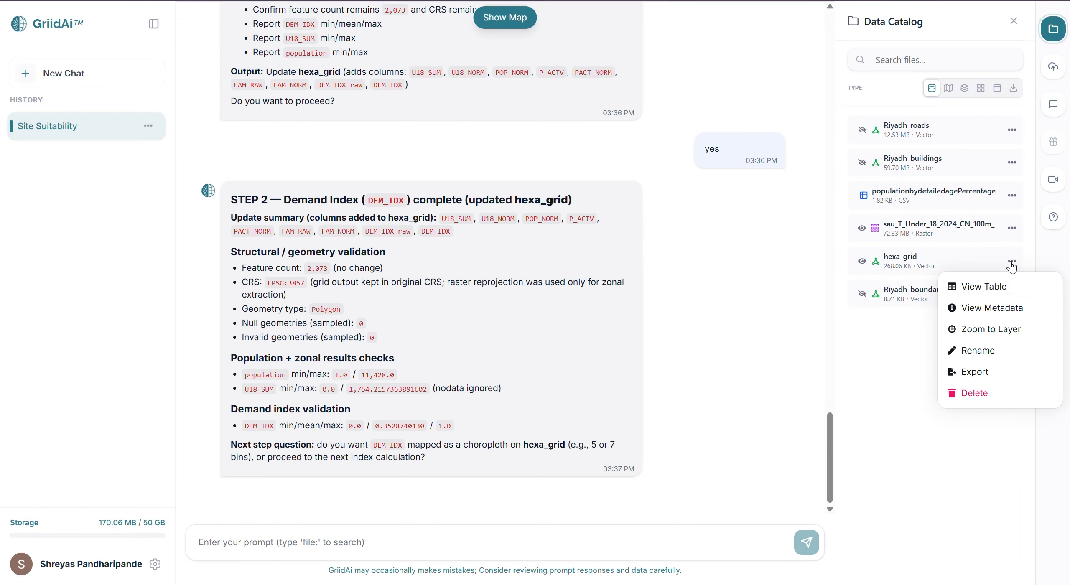
click(998, 288)
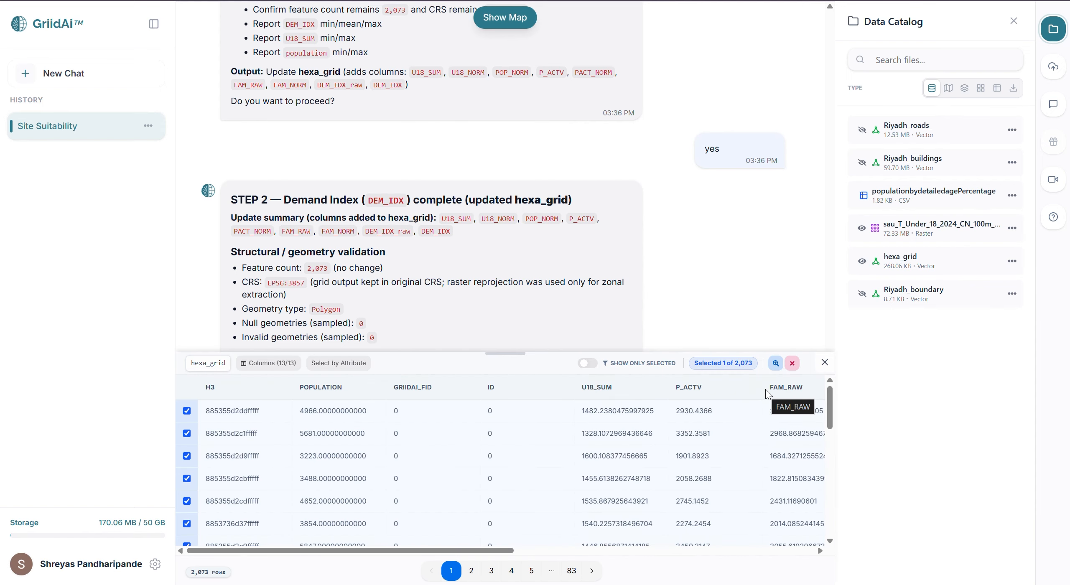
click(792, 363)
scroll(665, 469, right, 5)
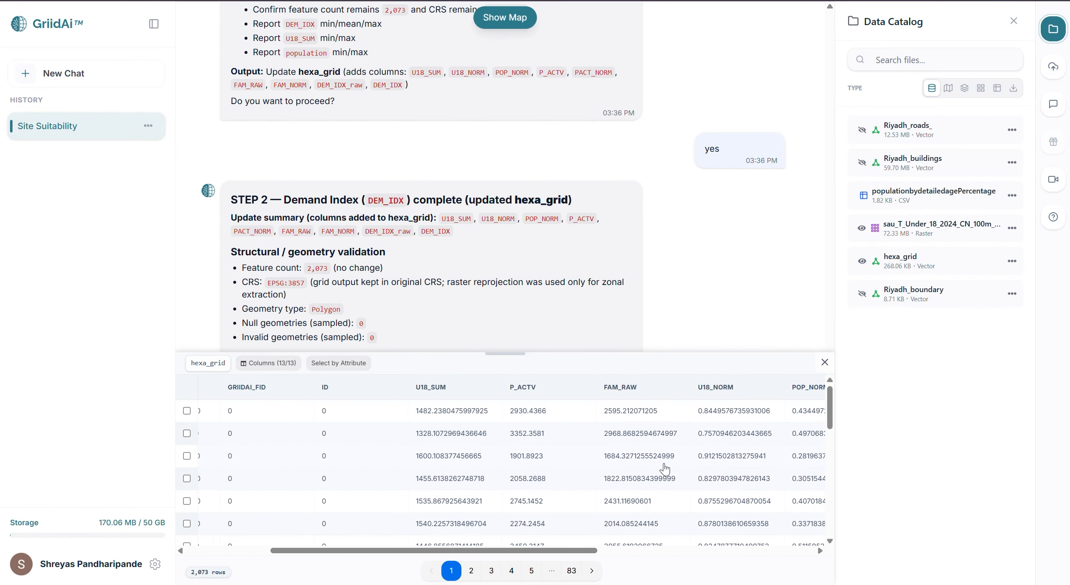
scroll(665, 469, right, 6)
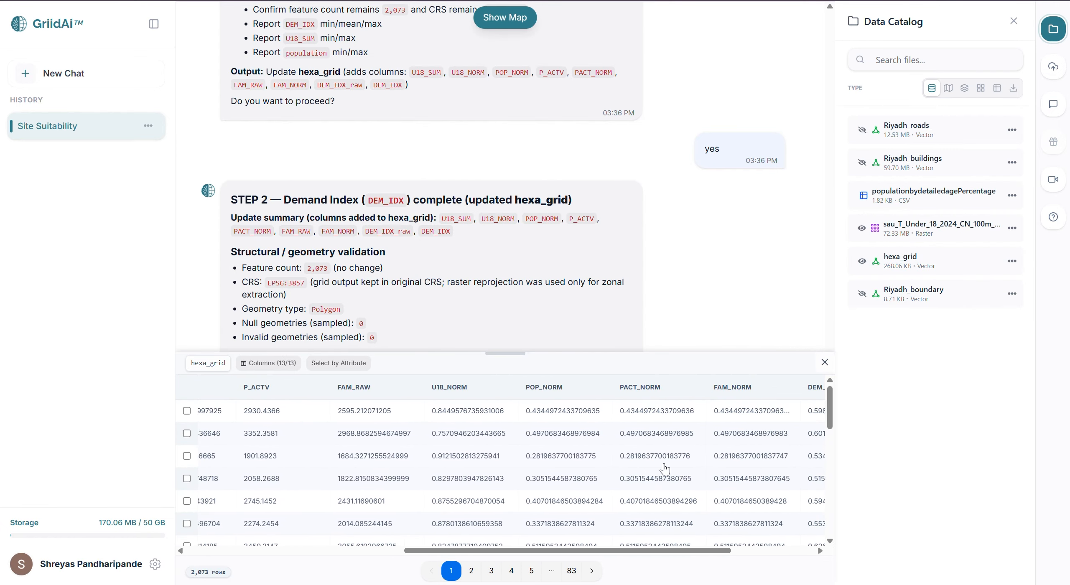
scroll(665, 469, right, 3)
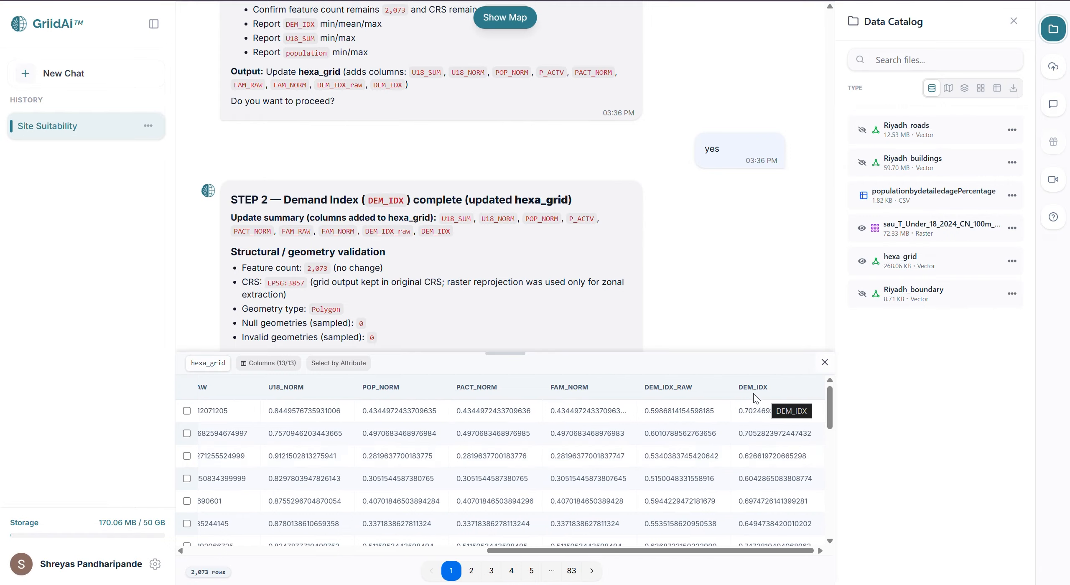
scroll(766, 480, down, 5)
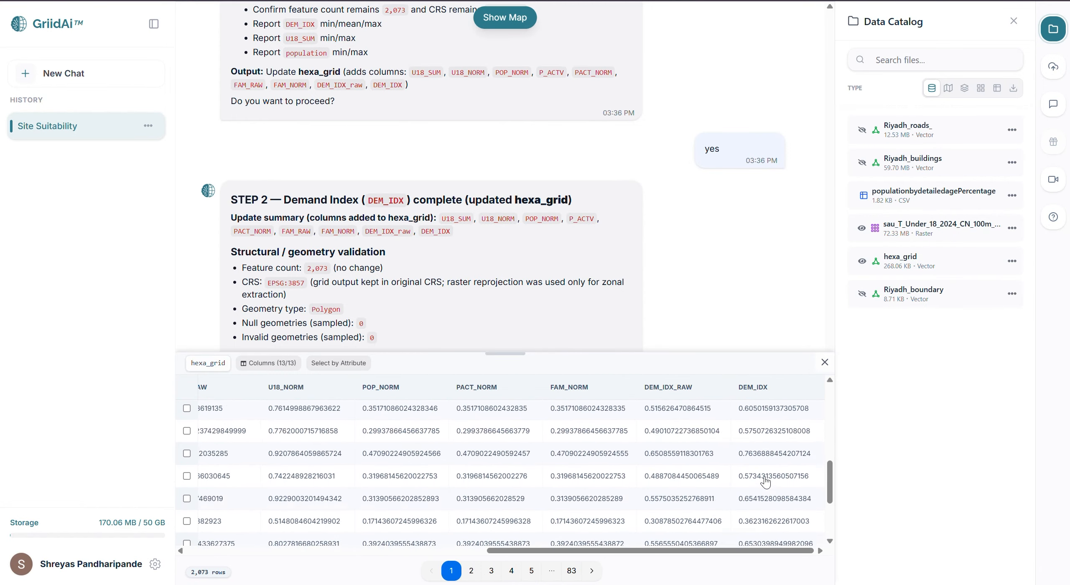
click(825, 362)
Submit the STEP 3A commercial base index prompt using Annual VIIRS VNL v2 2024 for Riyadh_boundary, review the plan and approve it with "yes"
key(ctrl+v)
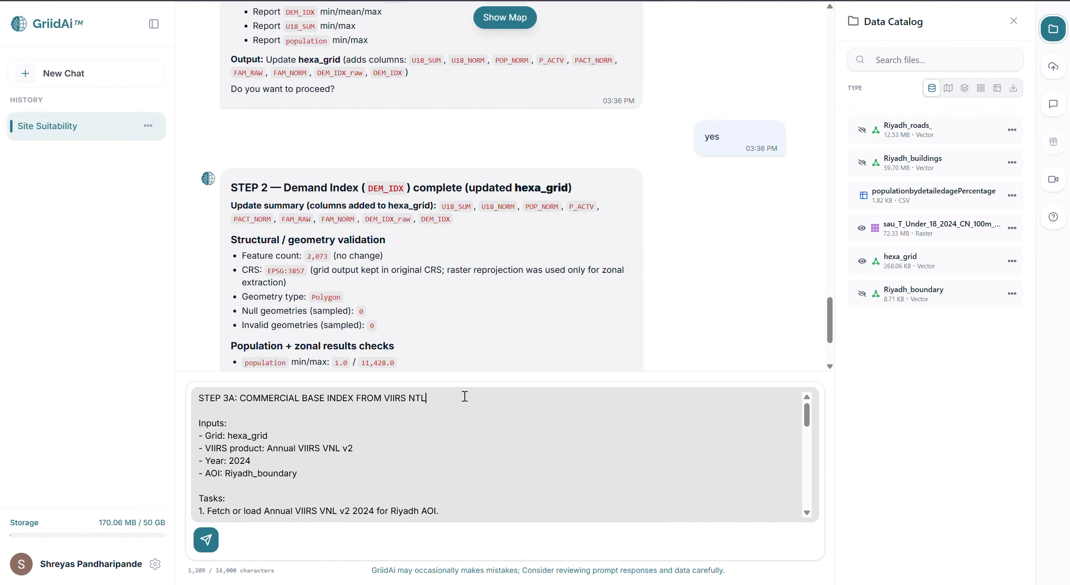
key(Return)
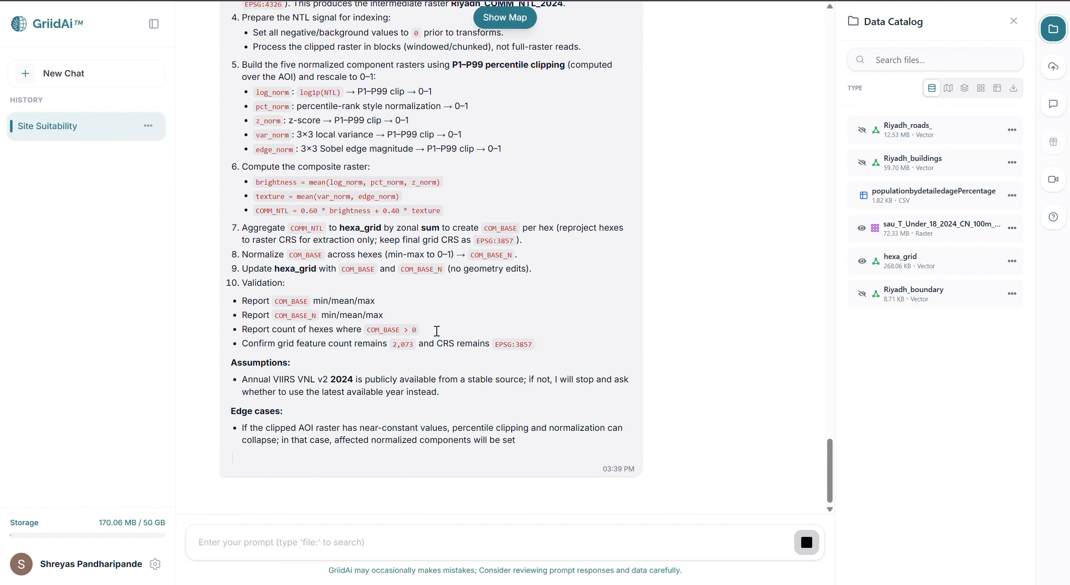
click(349, 543)
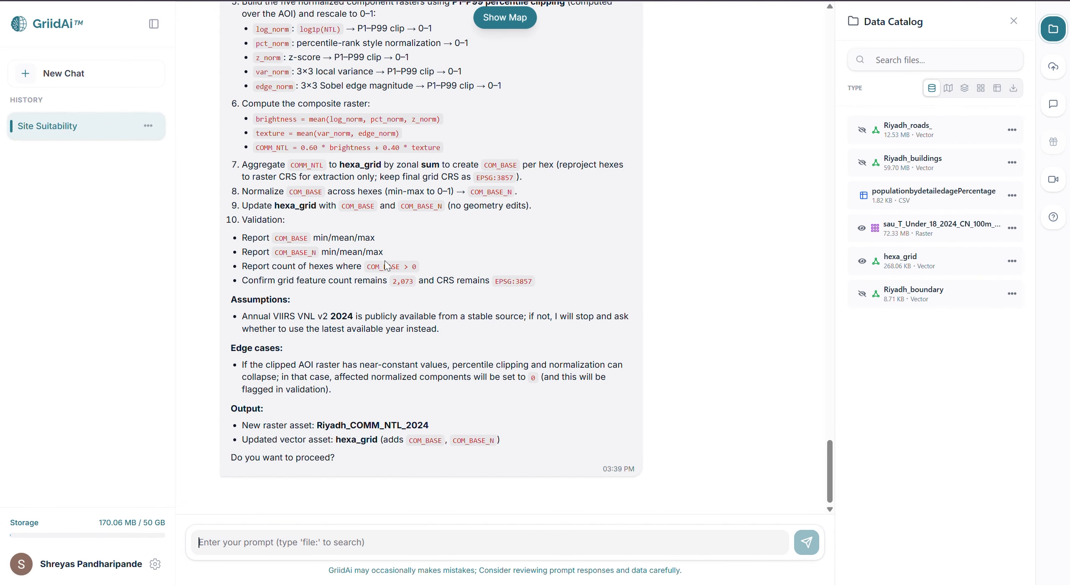
scroll(385, 262, up, 3)
scroll(384, 260, up, 3)
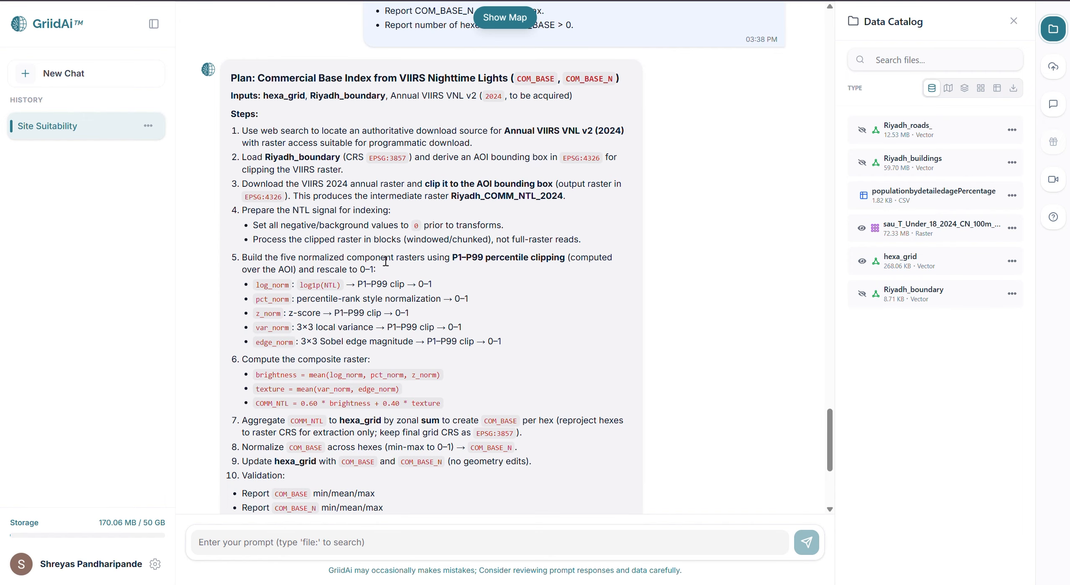
scroll(386, 260, down, 3)
scroll(385, 261, down, 3)
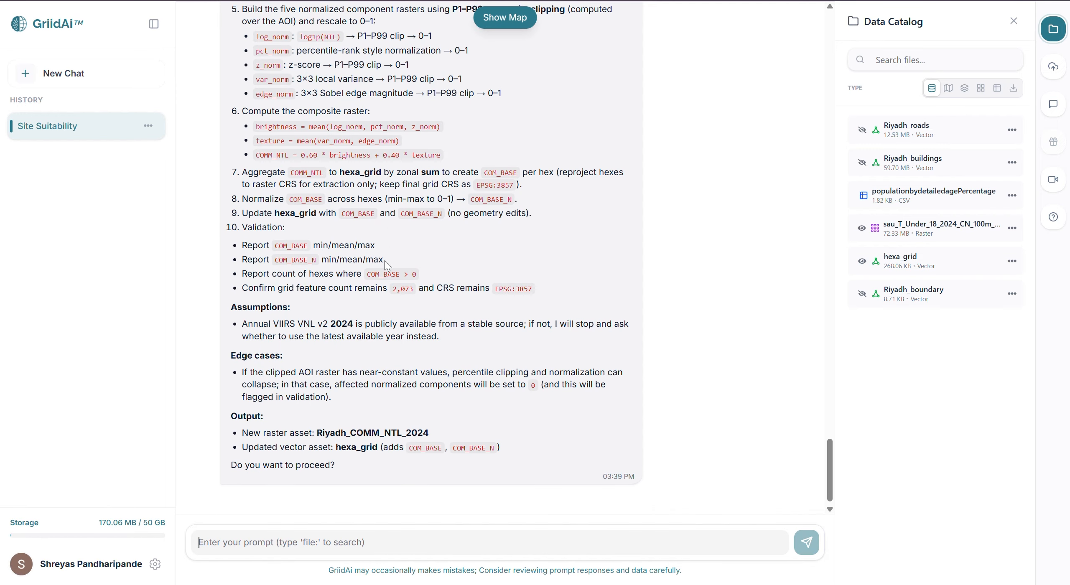
text(yes)
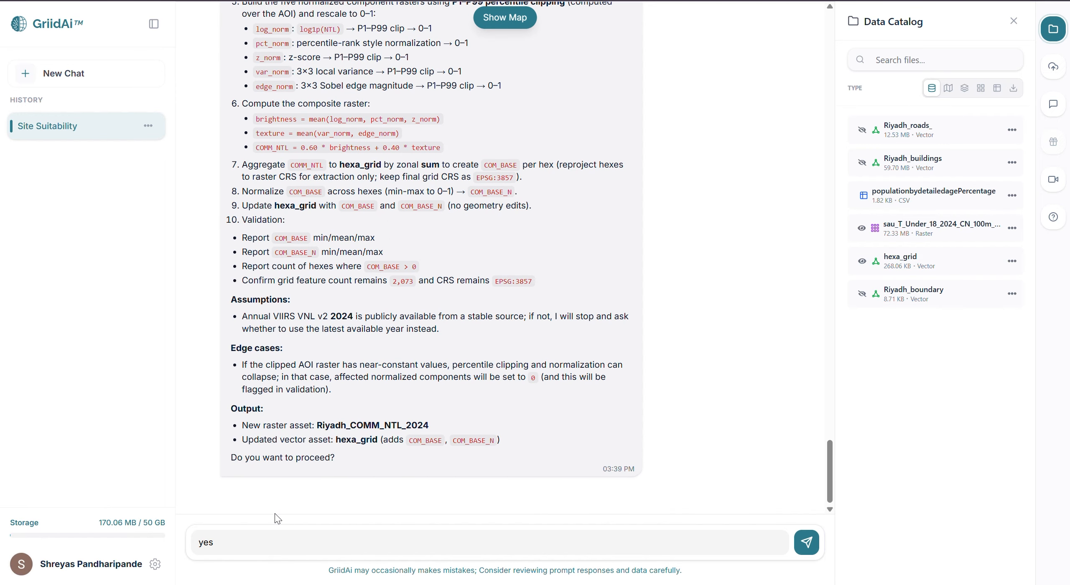
key(Return)
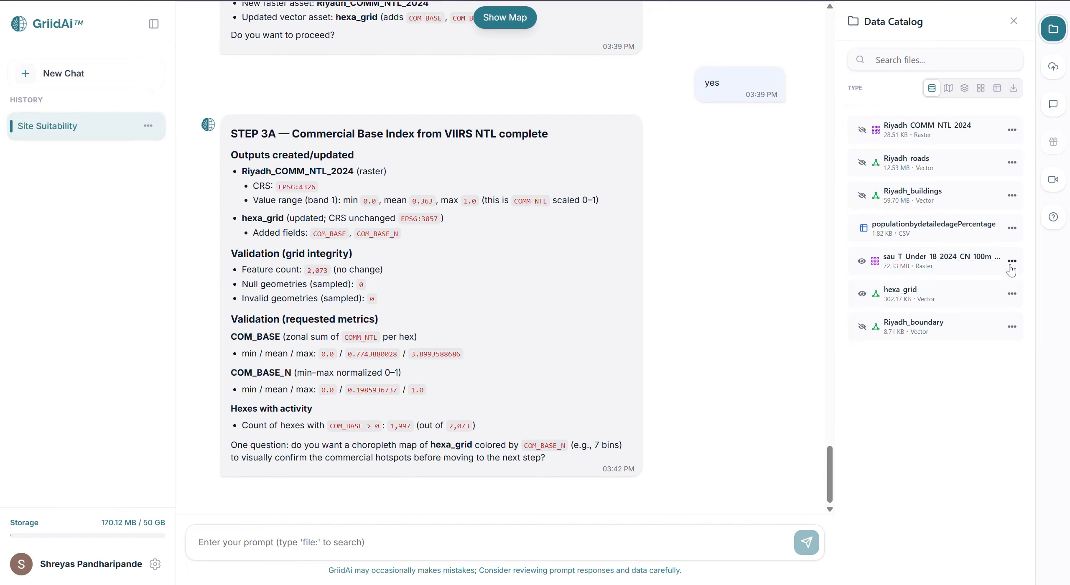
View the updated hexa_grid attribute table, examine the COM_BASE and COM_BASE_N fields, and close the table
click(1012, 294)
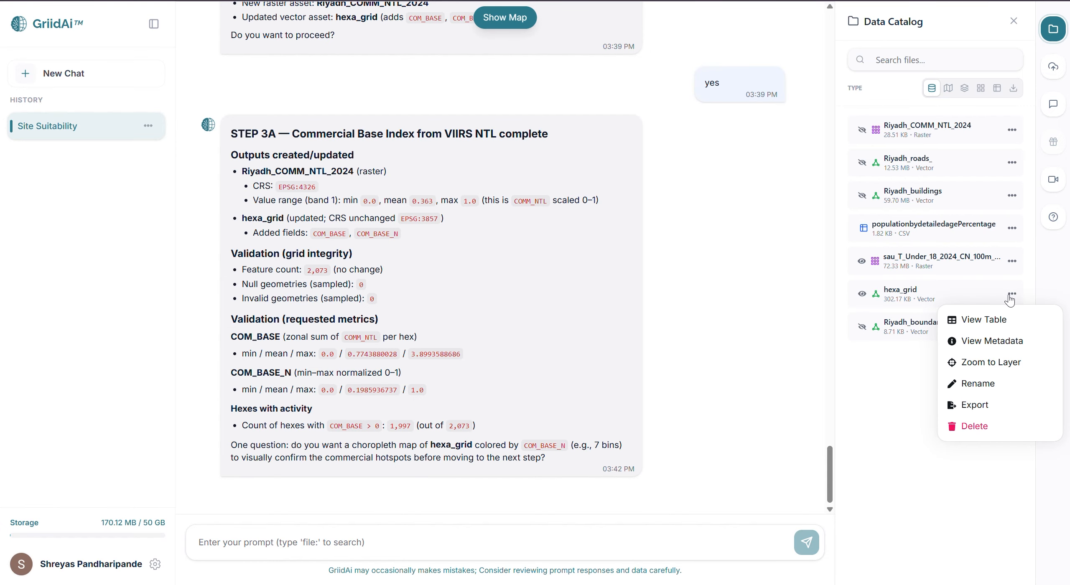
click(996, 321)
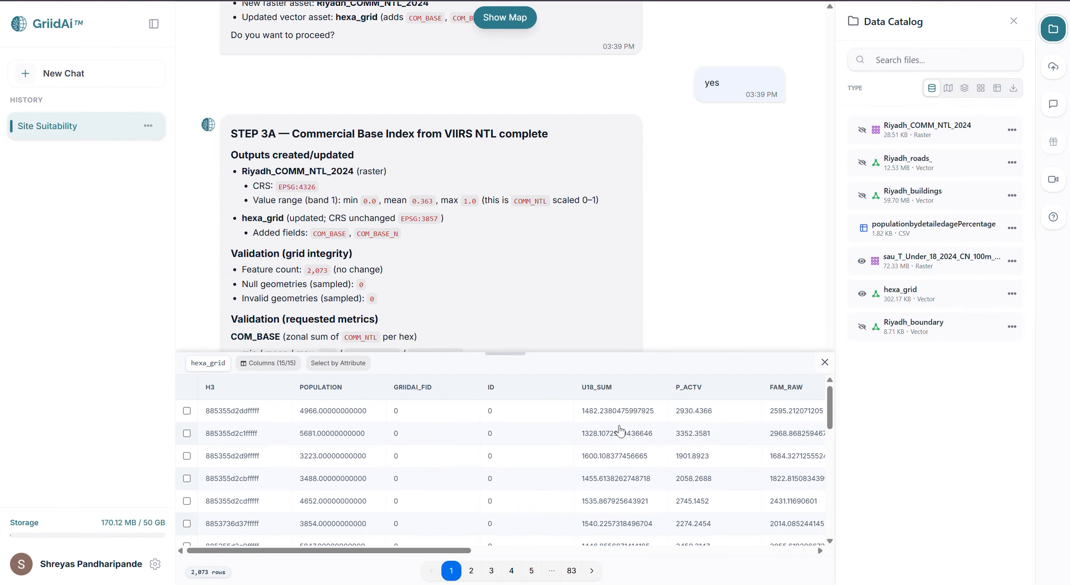
scroll(620, 430, right, 10)
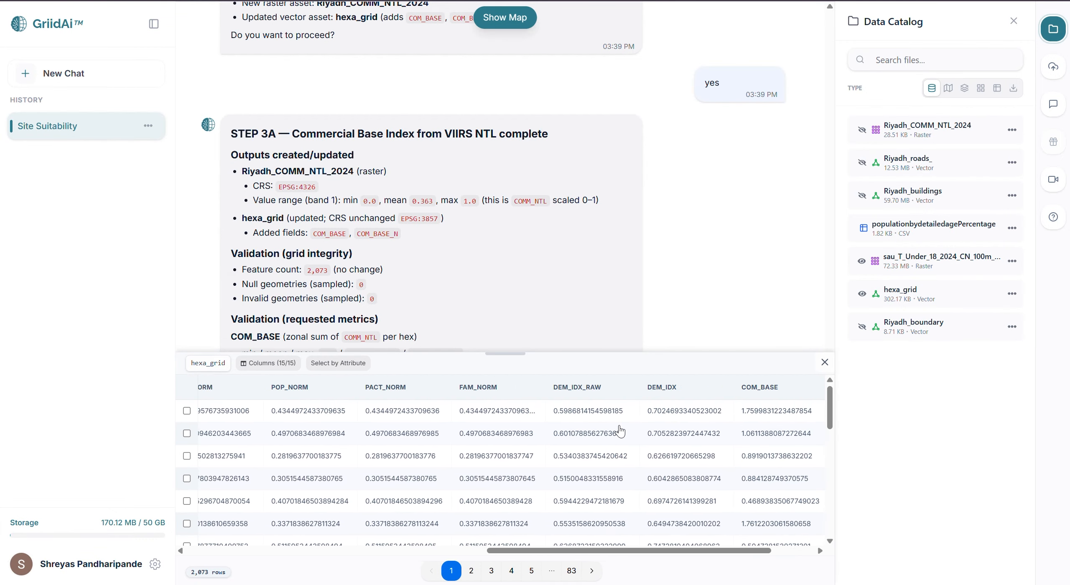
scroll(620, 431, right, 2)
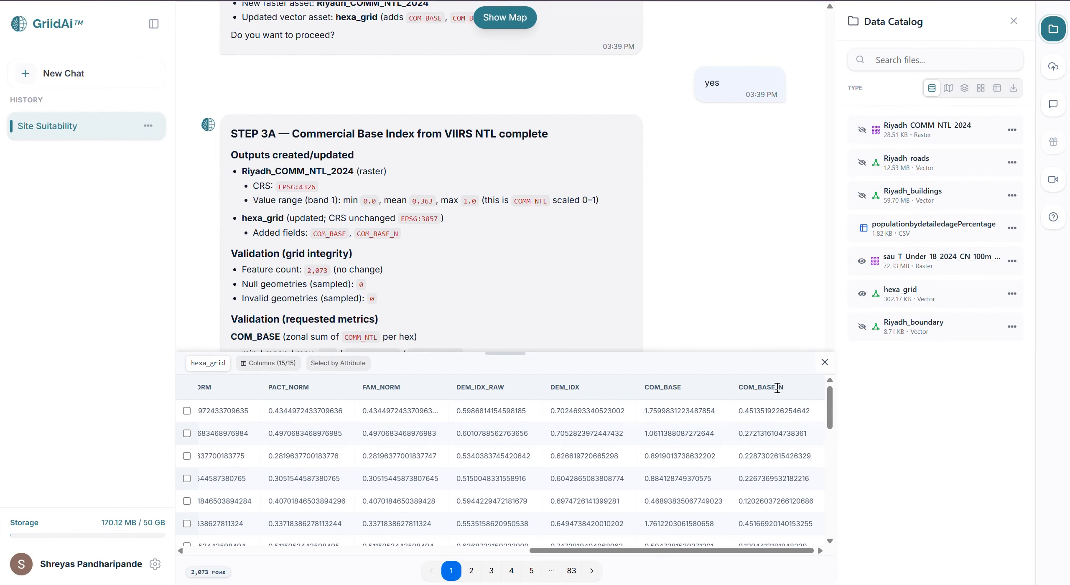
scroll(765, 534, down, 4)
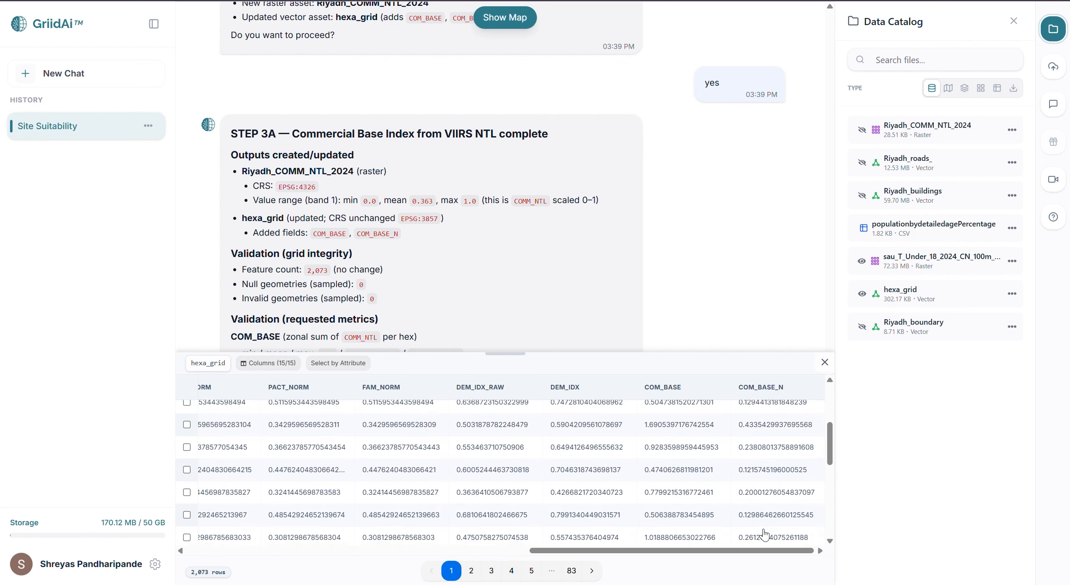
scroll(766, 531, up, 4)
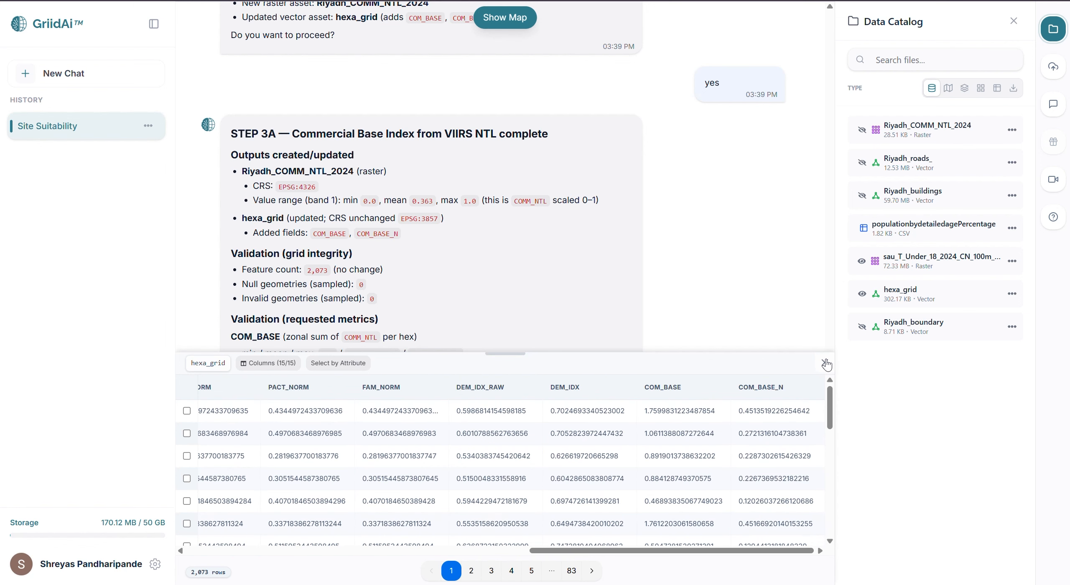
click(825, 362)
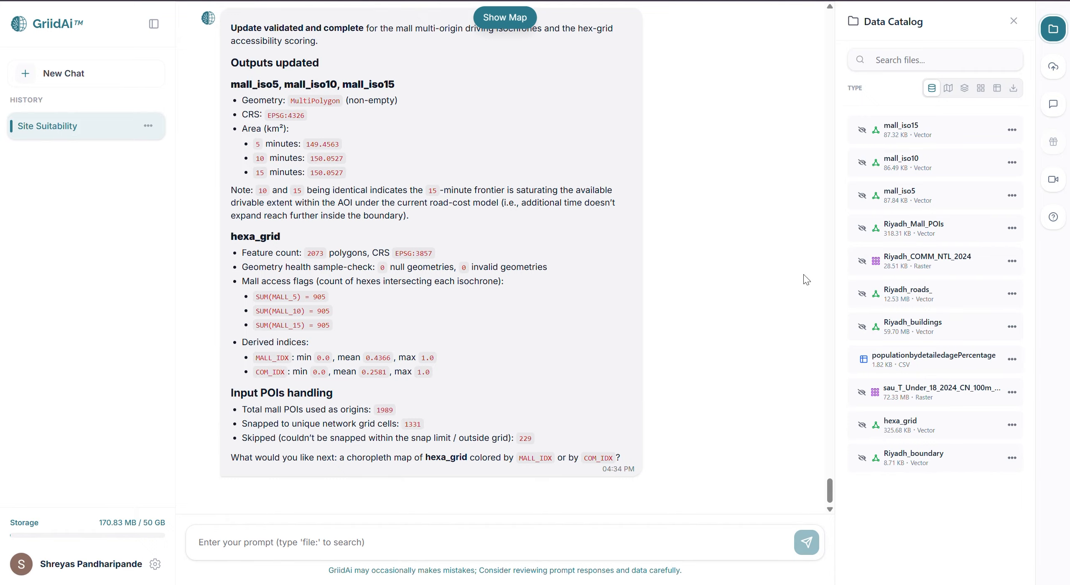
View the hexa_grid attribute table, examine the MALL_5, MALL_10, MALL_15, MALL_IDX and COM_IDX fields, and close the table
click(1012, 425)
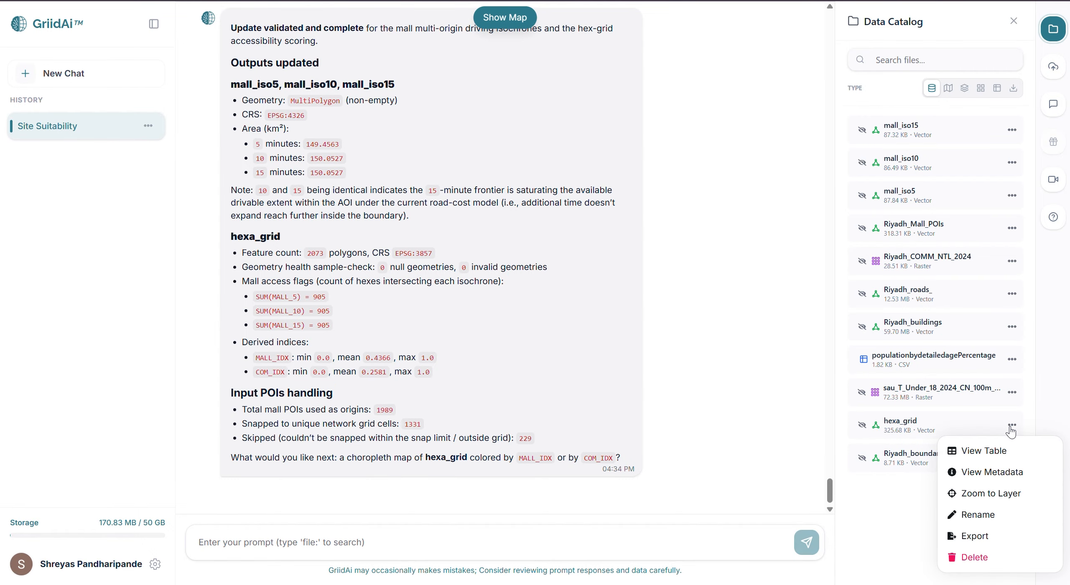
click(984, 450)
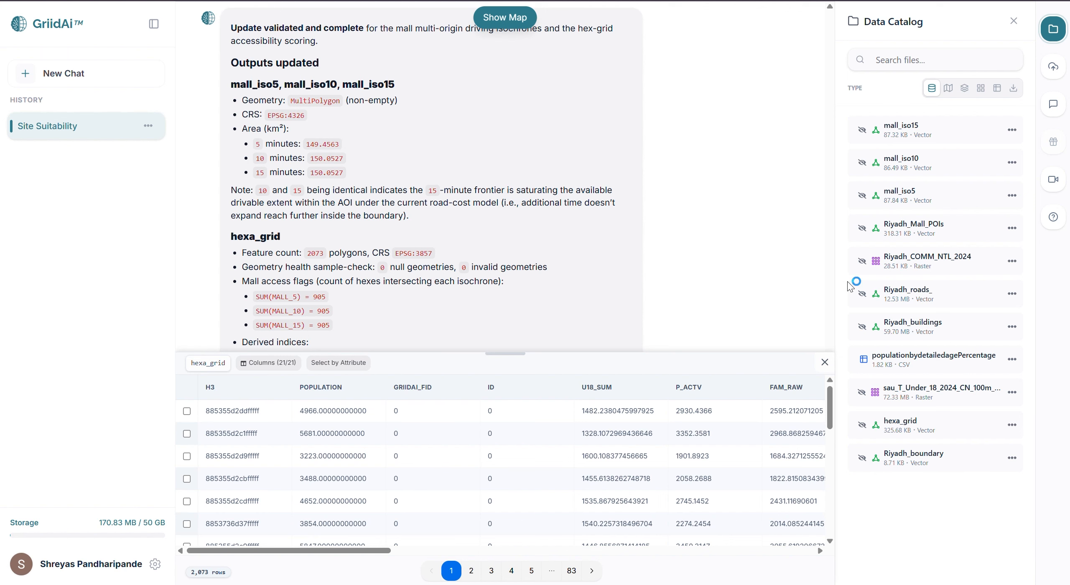
scroll(712, 497, right, 10)
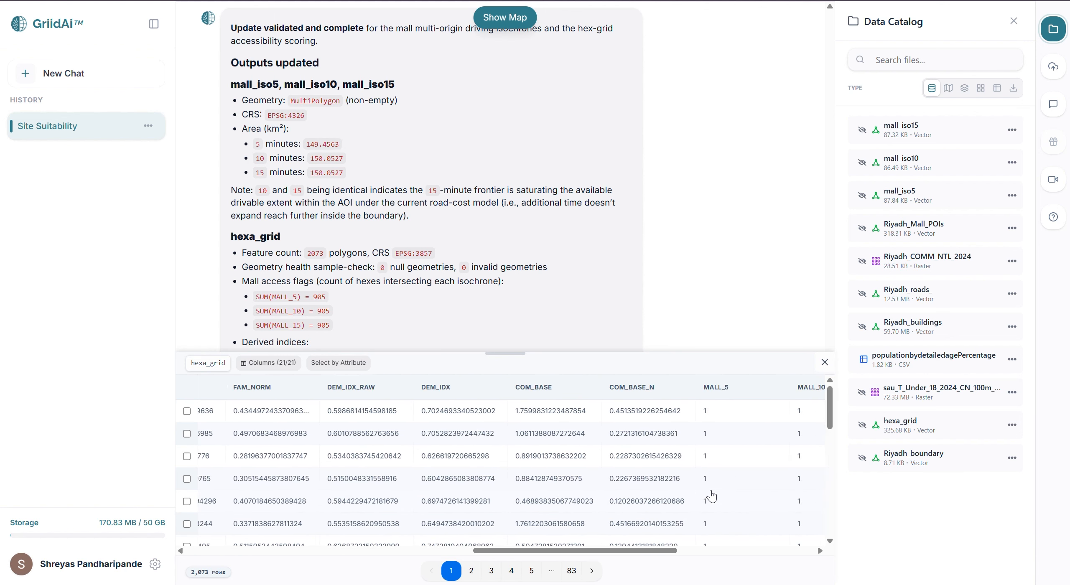
scroll(712, 496, right, 5)
scroll(712, 496, down, 1)
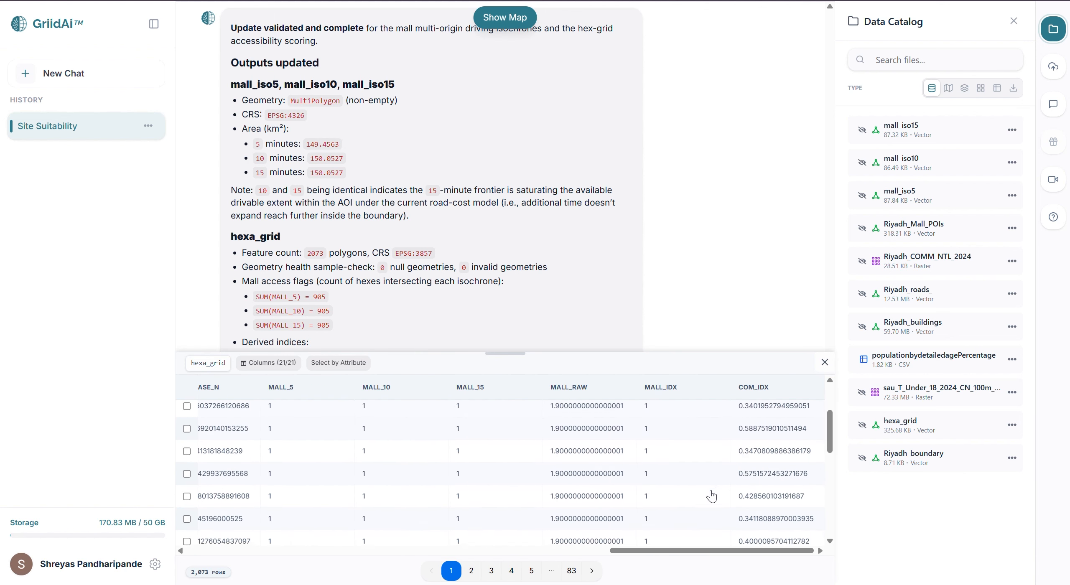
scroll(711, 493, up, 1)
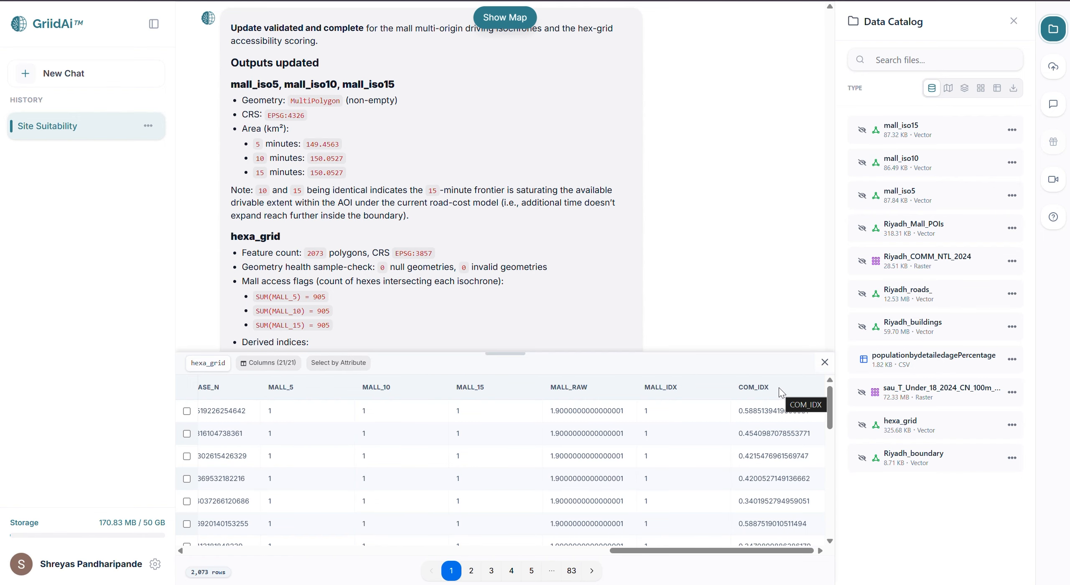
click(825, 362)
Submit the STEP 4 accessibility index (ACC_IDX) prompt for hexa_grid and Riyadh_boundary, review the proposed plan and approve it with "yes"
key(ctrl+v)
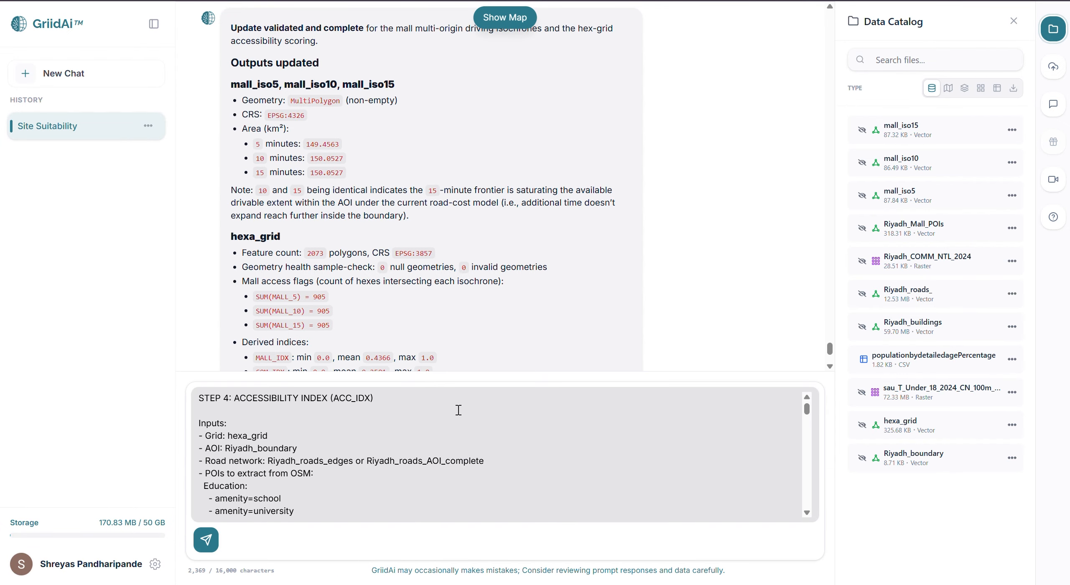
key(Return)
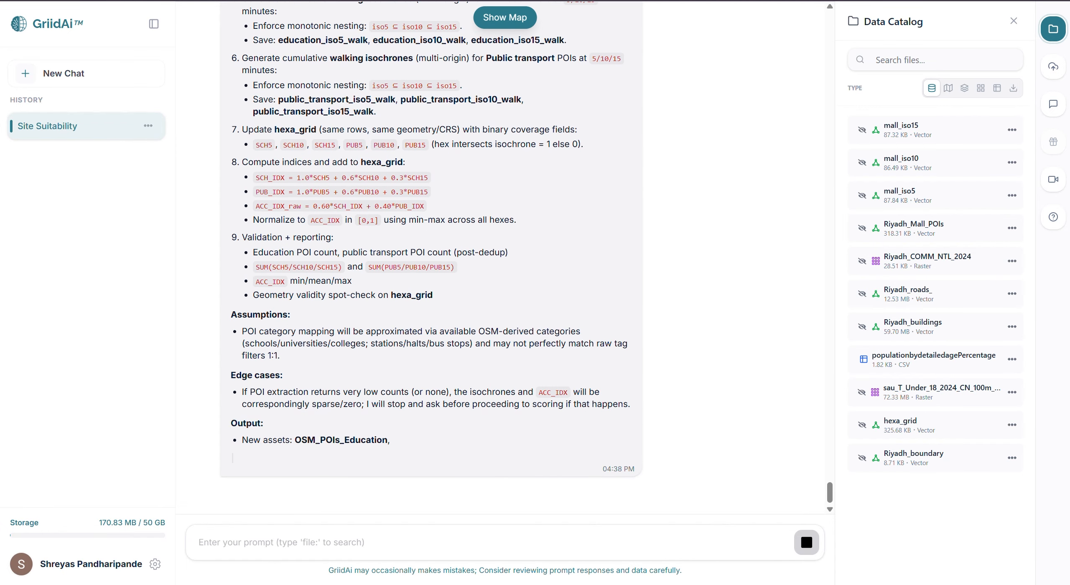
scroll(376, 237, up, 7)
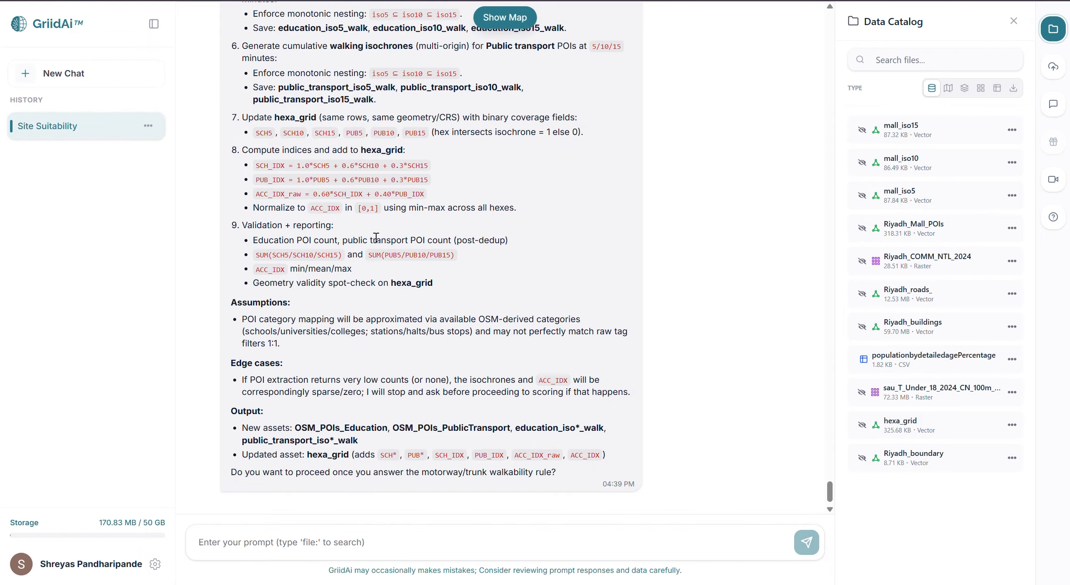
scroll(376, 237, up, 4)
scroll(377, 238, down, 10)
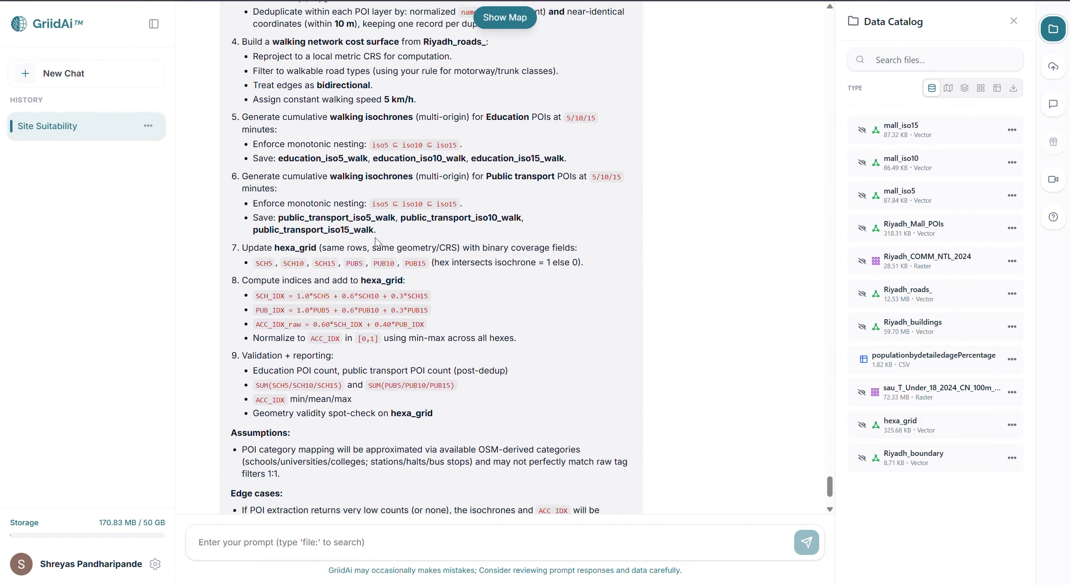
scroll(375, 237, down, 2)
click(298, 542)
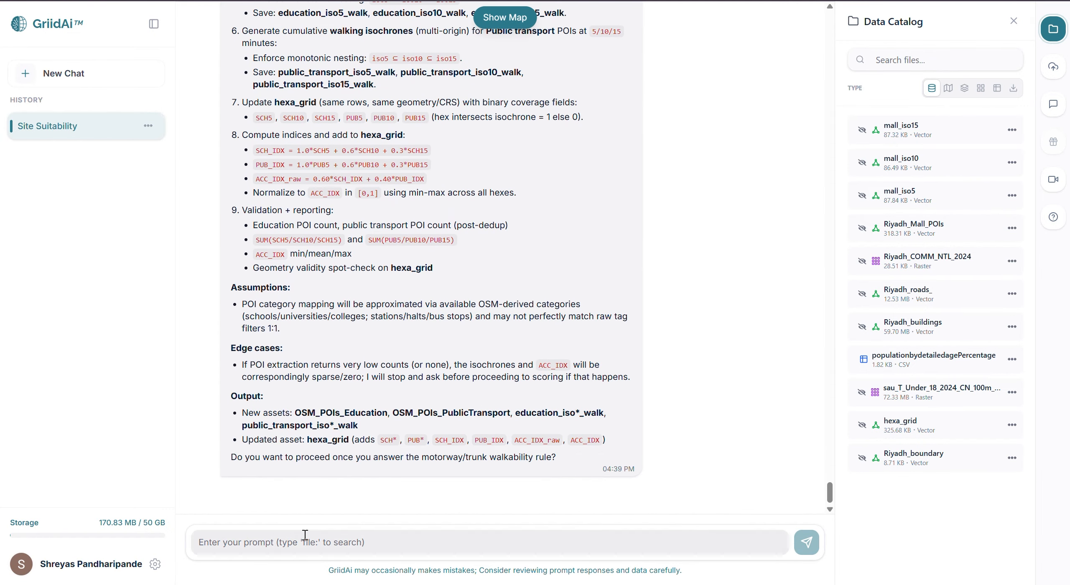
text(yes)
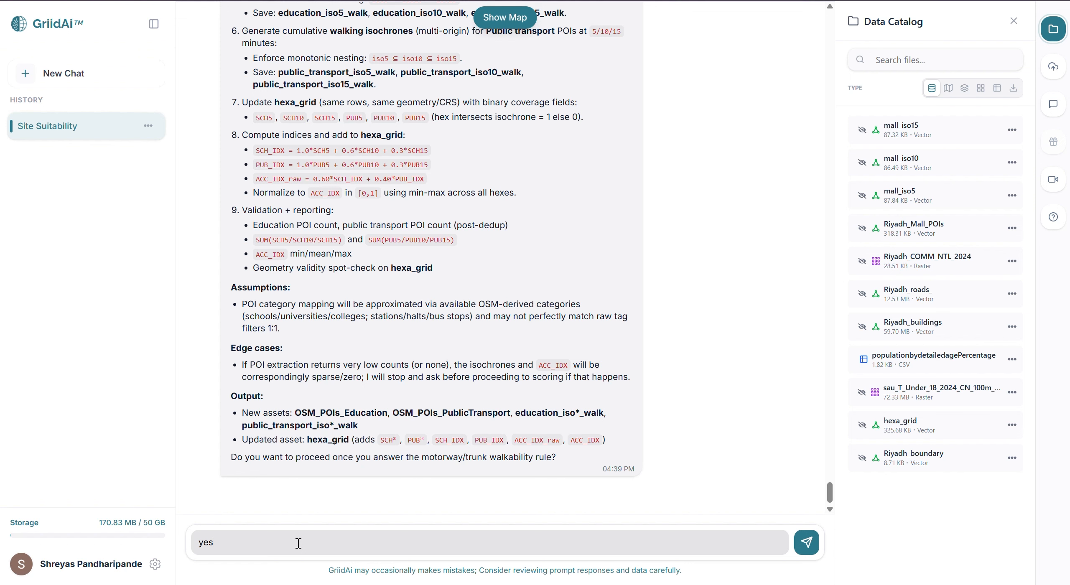
key(Return)
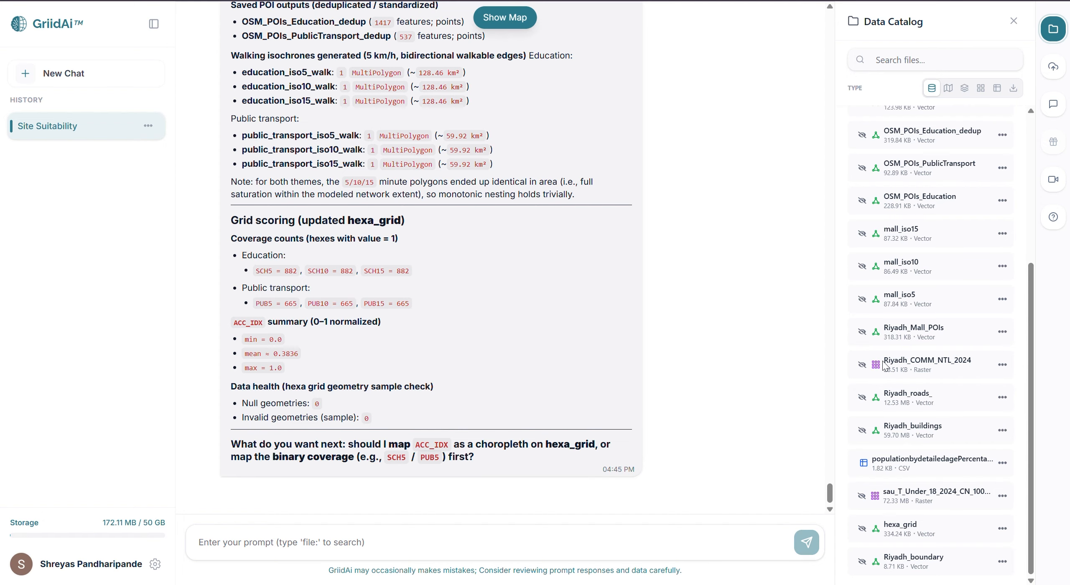
View the updated hexa_grid attribute table, examine the accessibility fields PUB10, PUB15, SCH_IDX, PUB_IDX, ACC_IDX_RAW and ACC_IDX, and close the table
click(1003, 529)
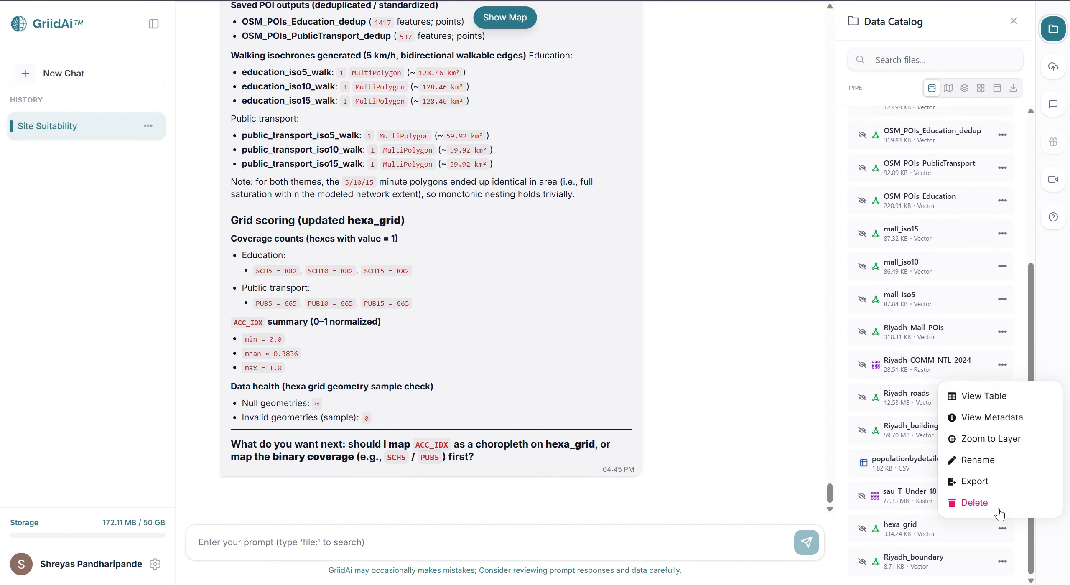
click(985, 396)
scroll(616, 455, right, 15)
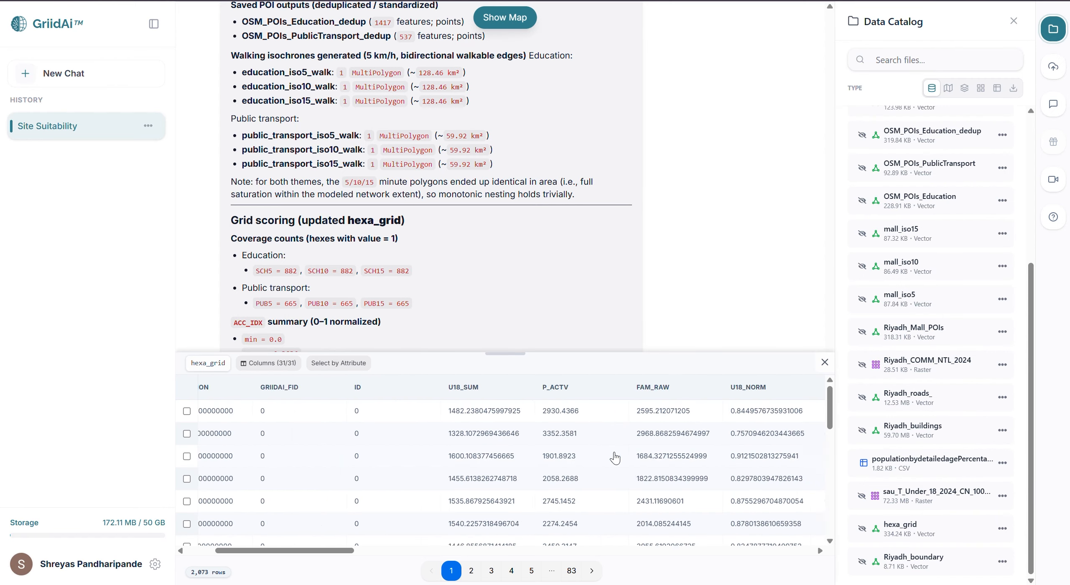
scroll(615, 458, right, 5)
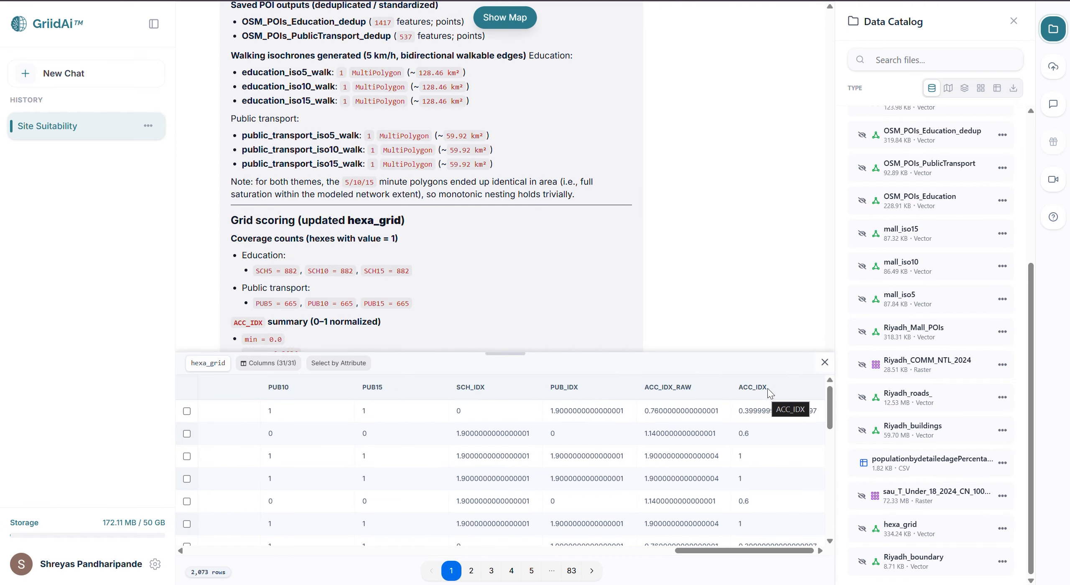
click(825, 362)
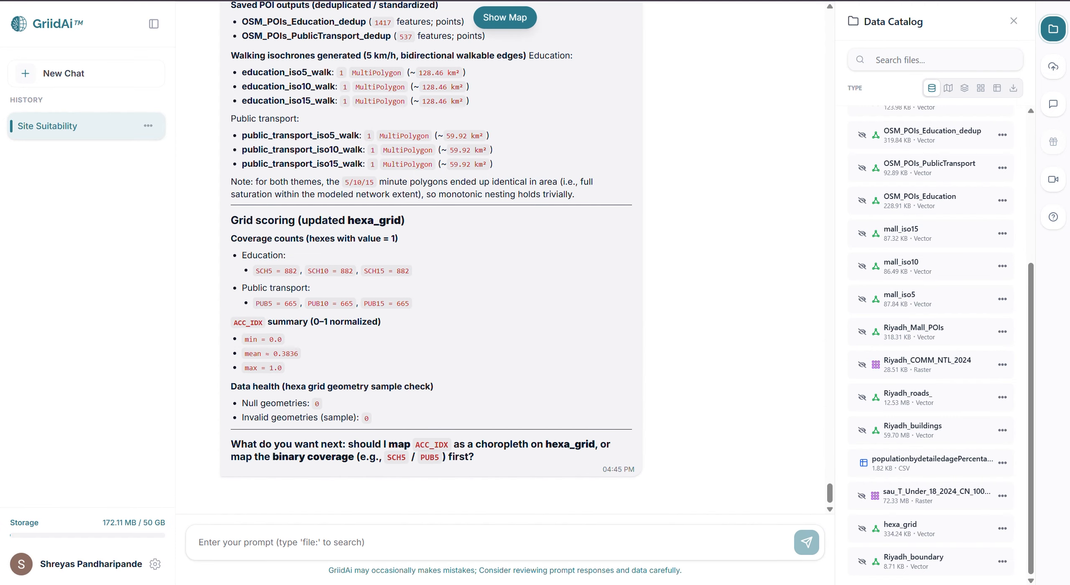
Submit the STEP 5 competition index (COMP_IDX) prompt using hexa_grid, Riyadh_boundary, the road network and OSM fitness POIs
key(ctrl+v)
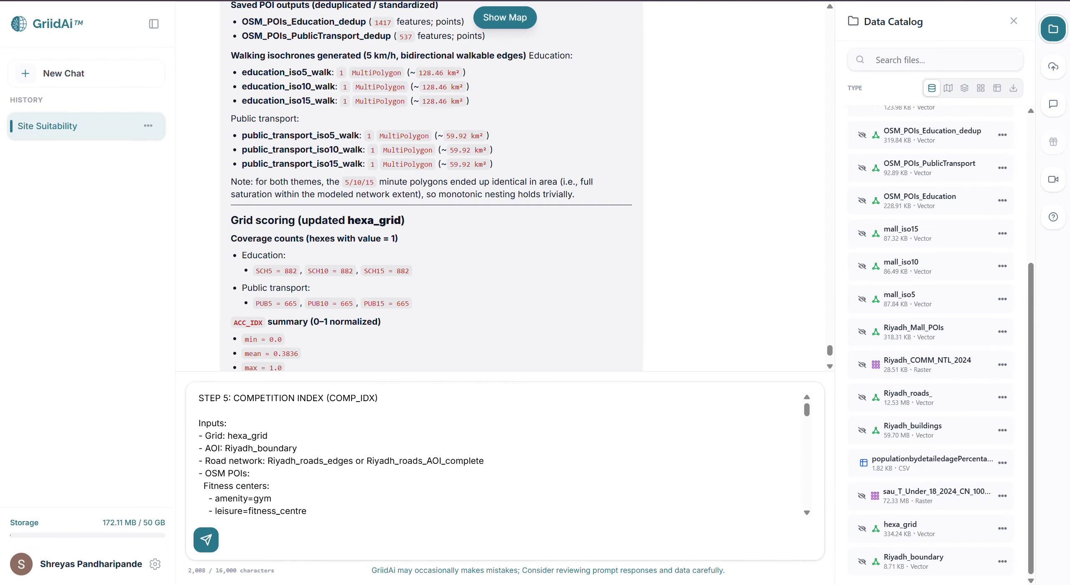
key(Return)
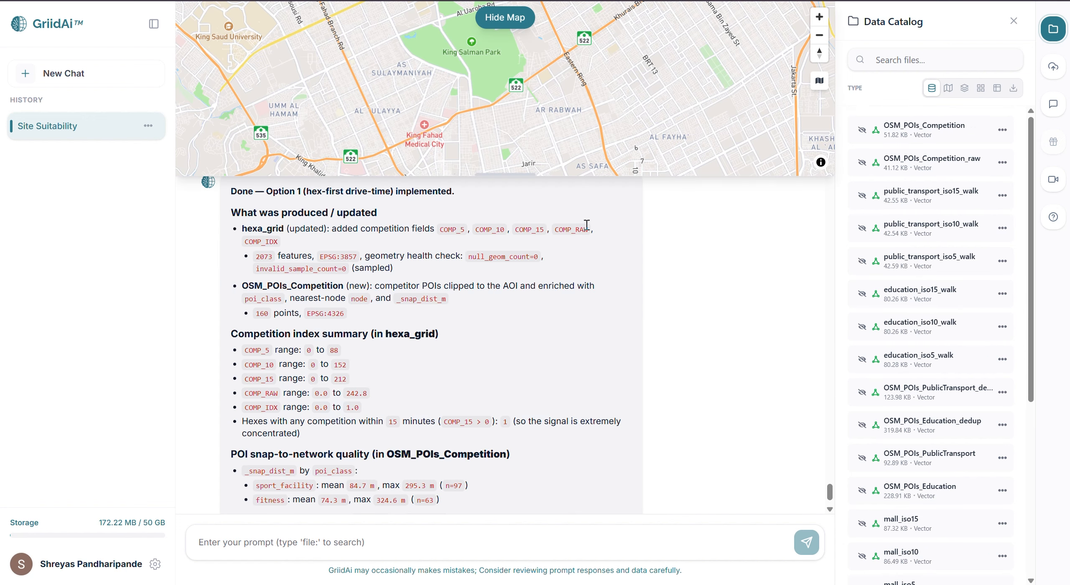
View the hexa_grid attribute table, examine the COMP_5, COMP_10, COMP_15, COMP_RAW and COMP_IDX fields, and close the table
scroll(947, 400, down, 6)
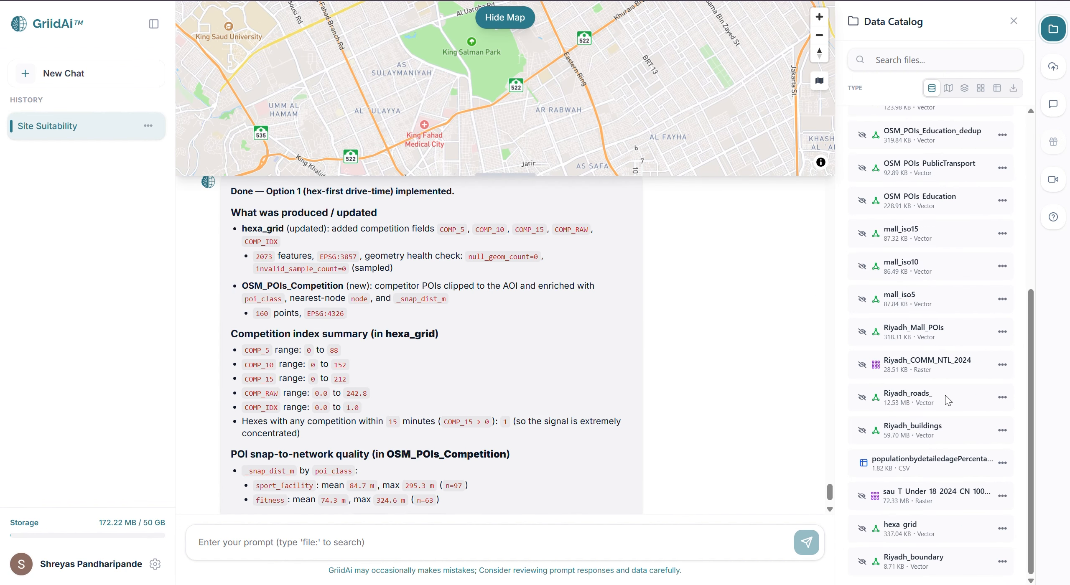
click(1003, 529)
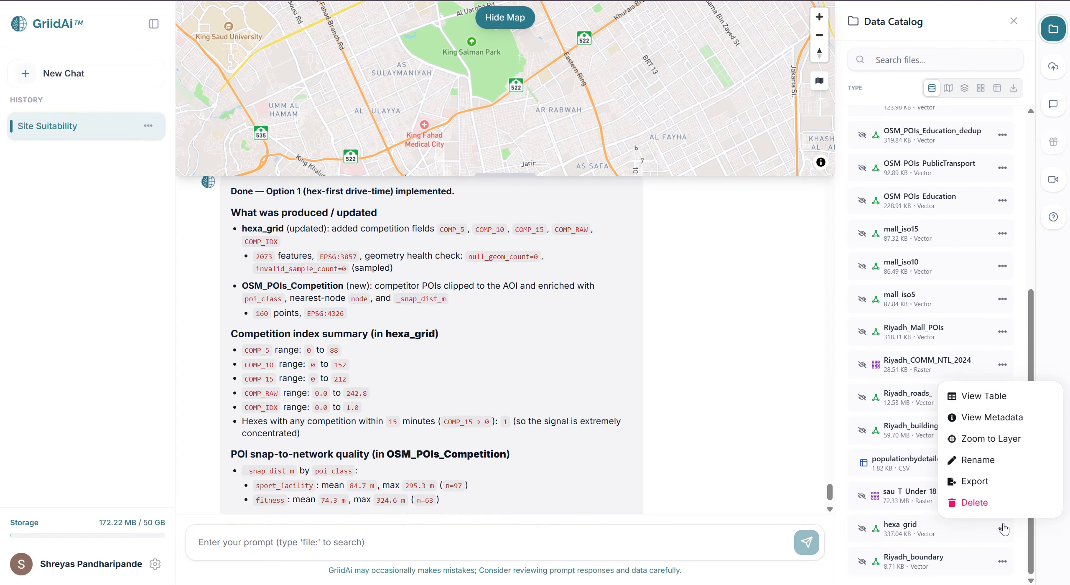
click(992, 404)
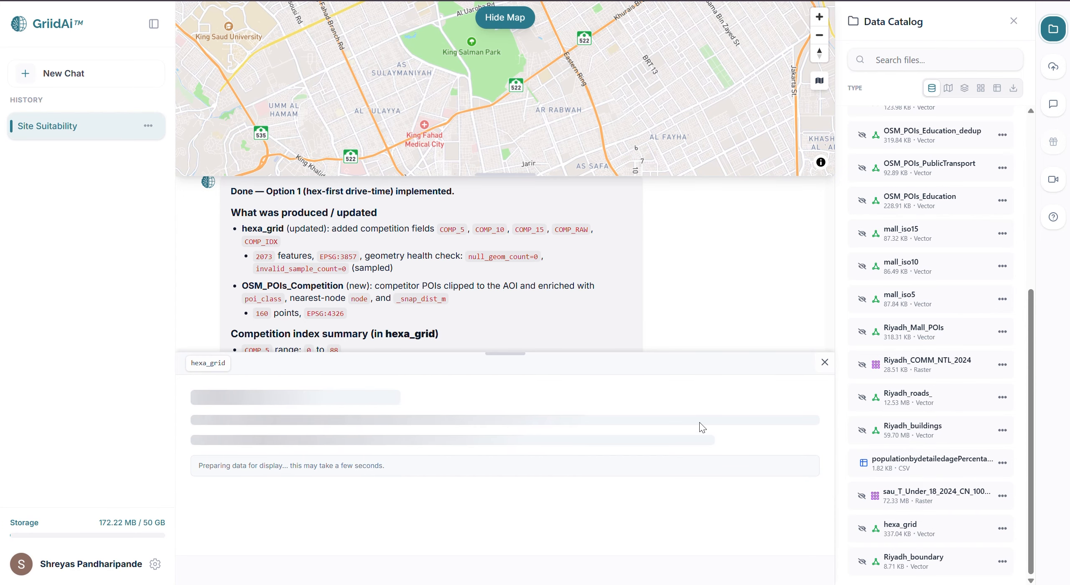
scroll(687, 429, right, 20)
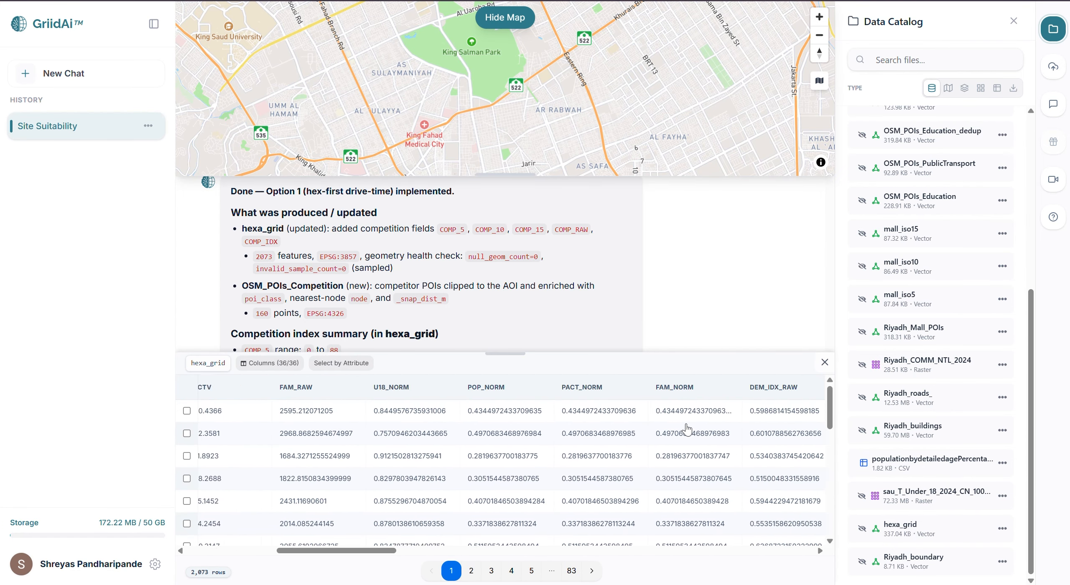
scroll(687, 429, right, 15)
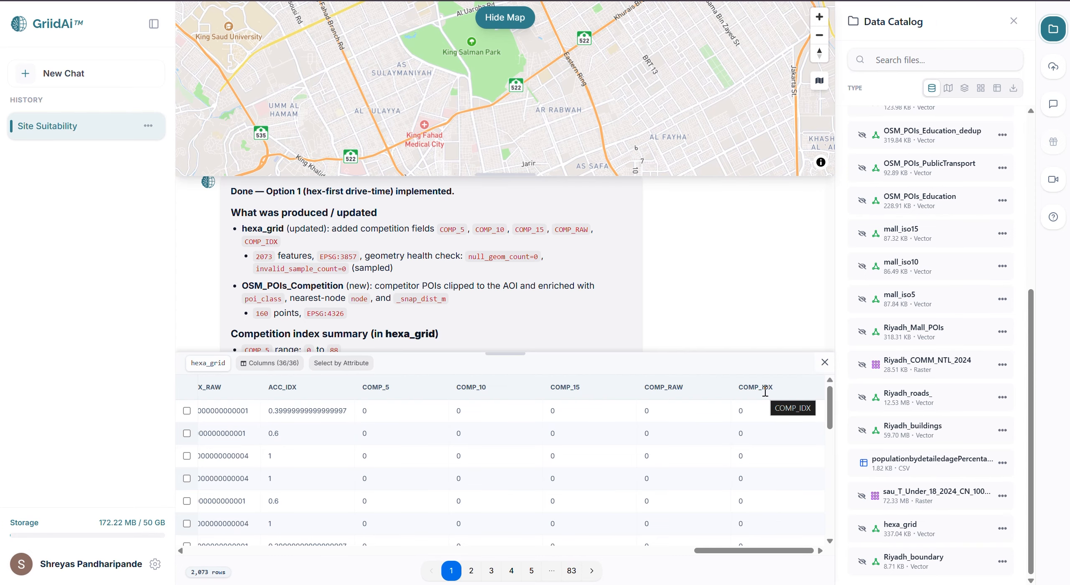
click(825, 362)
Submit the STEP 6 land and terrain index (LRI) prompt using Riyadh_buildings, SRTM 30m and ESA WorldCover 10m, and hide the map
click(501, 542)
key(ctrl+v)
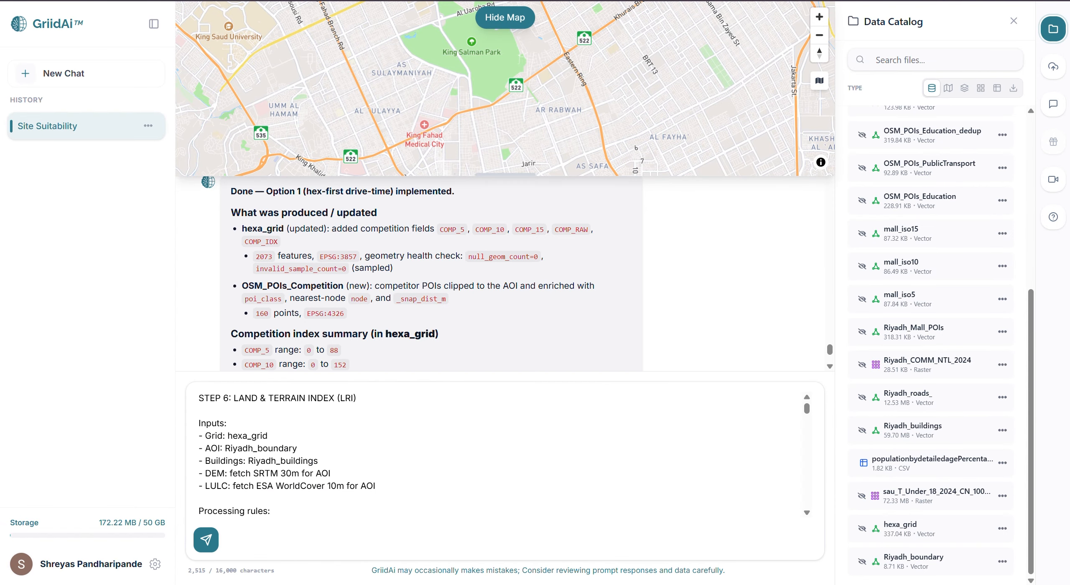
click(499, 433)
key(Return)
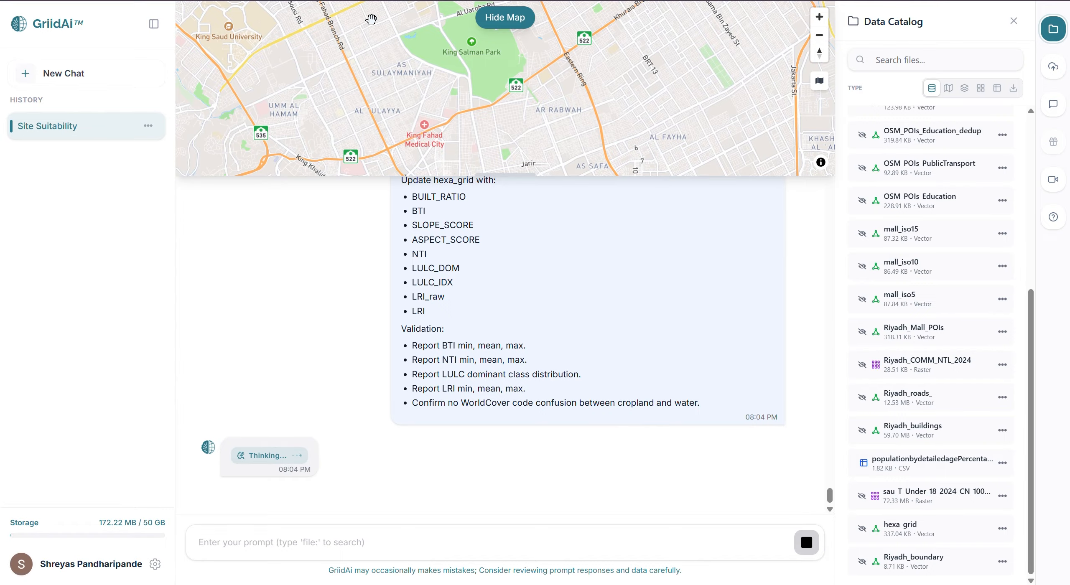
click(511, 18)
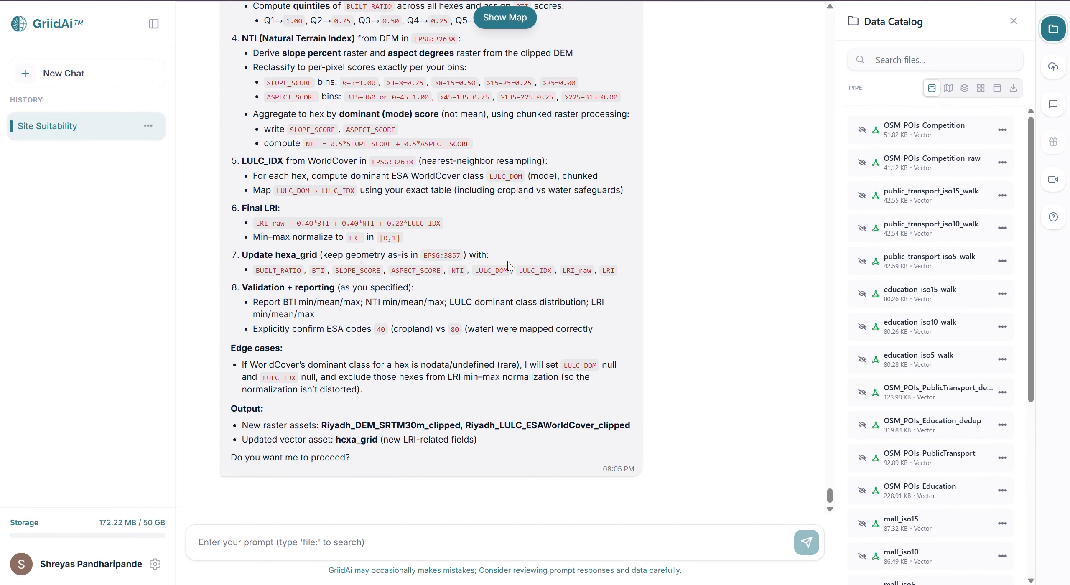
Review the land and terrain index plan from its inputs to its outputs and approve it with "yes"
scroll(508, 261, up, 9)
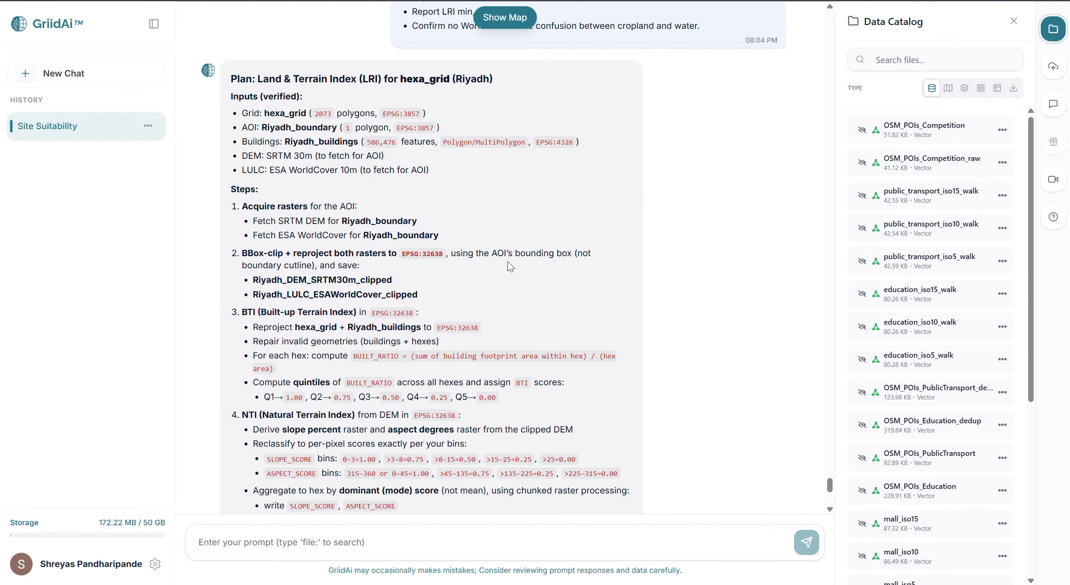
scroll(508, 262, down, 9)
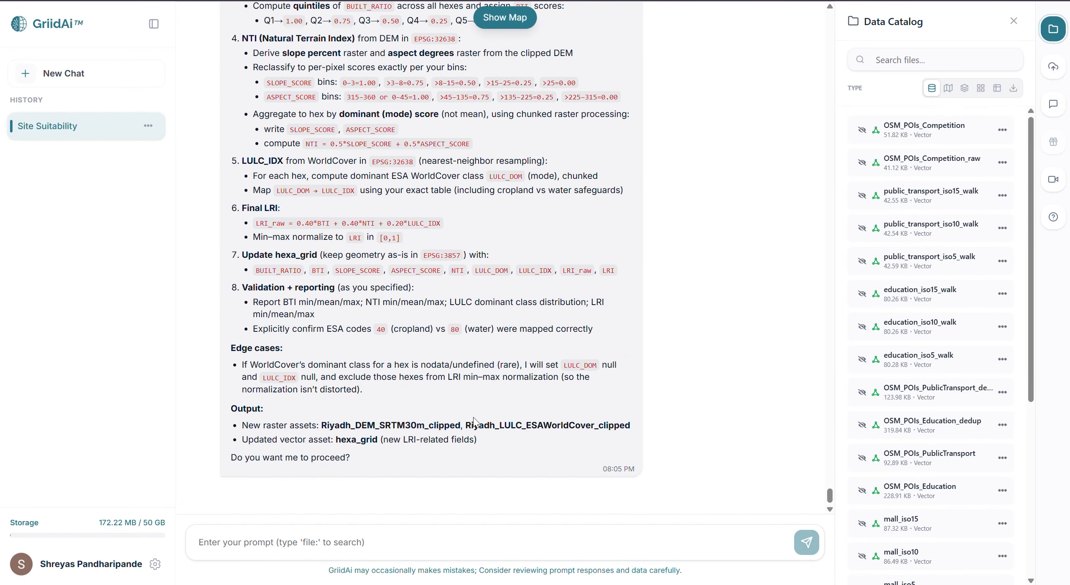
click(404, 546)
text(yes)
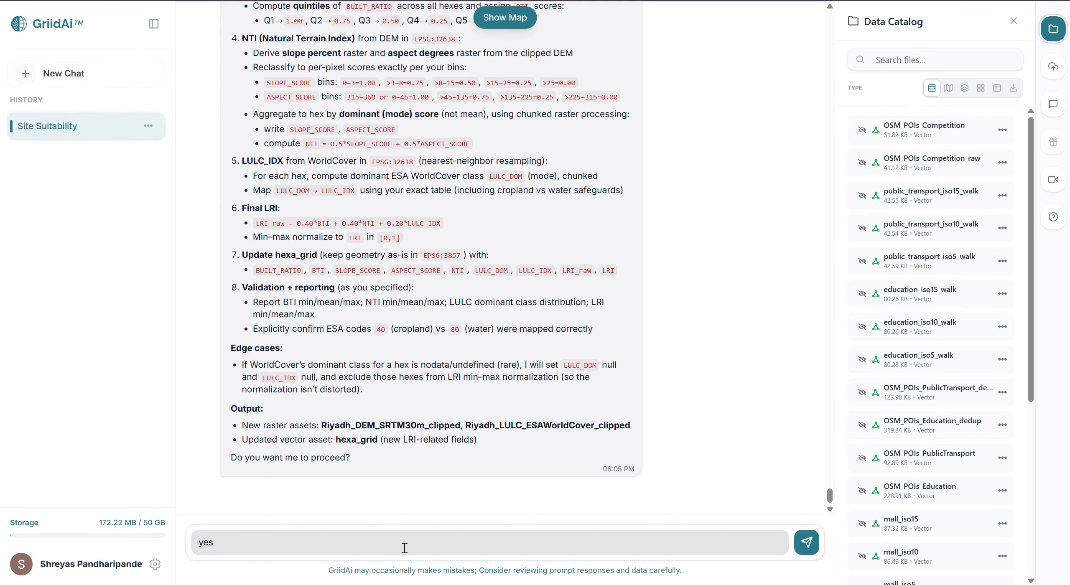
key(Return)
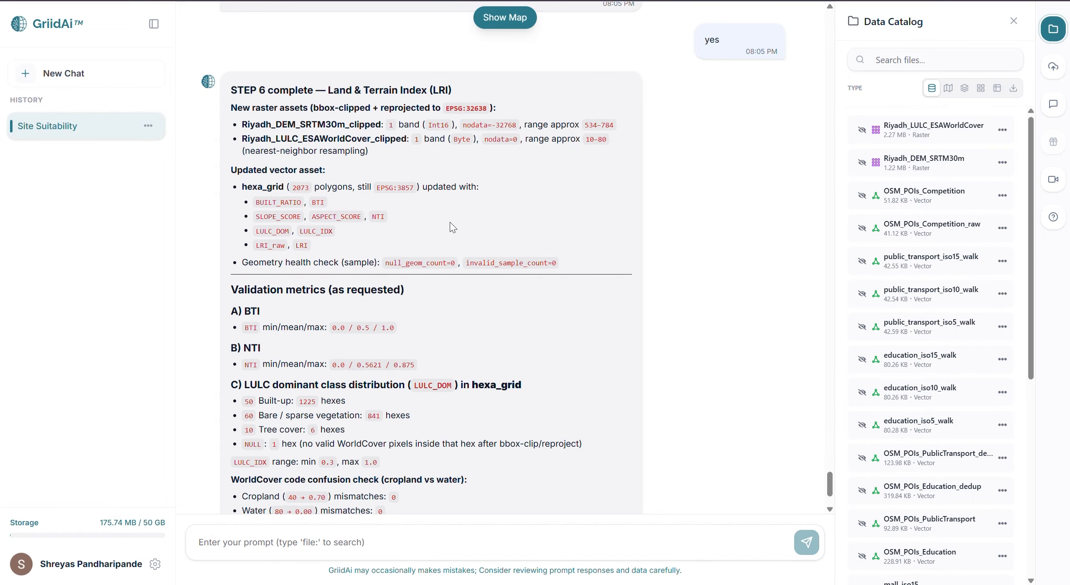
Review the STEP 6 validation metrics and display the Riyadh_DEM_SRTM30m and Riyadh_LULC_ESAWorldCover rasters on the map
scroll(450, 223, down, 3)
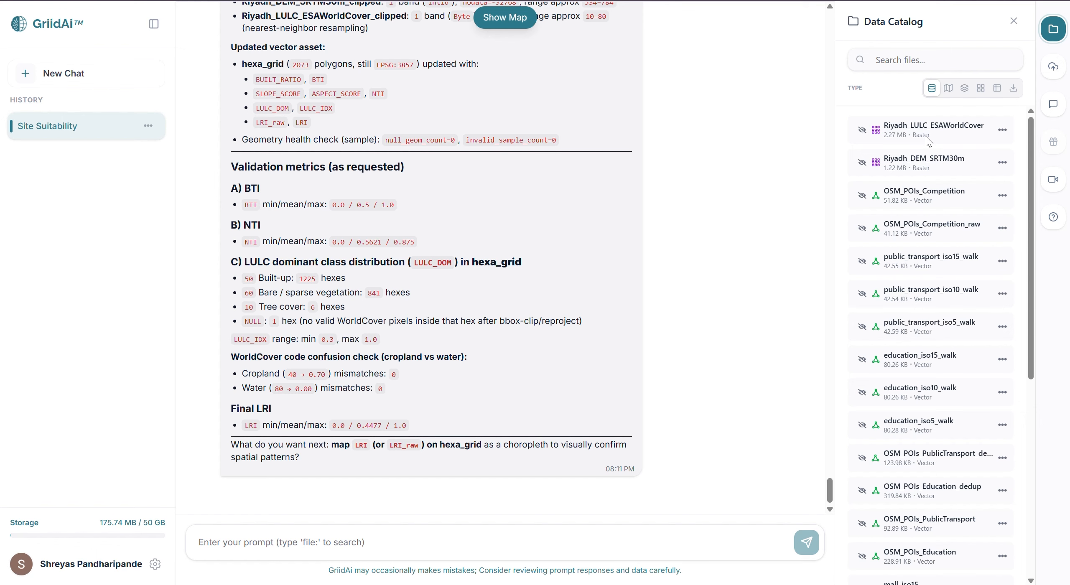
click(863, 163)
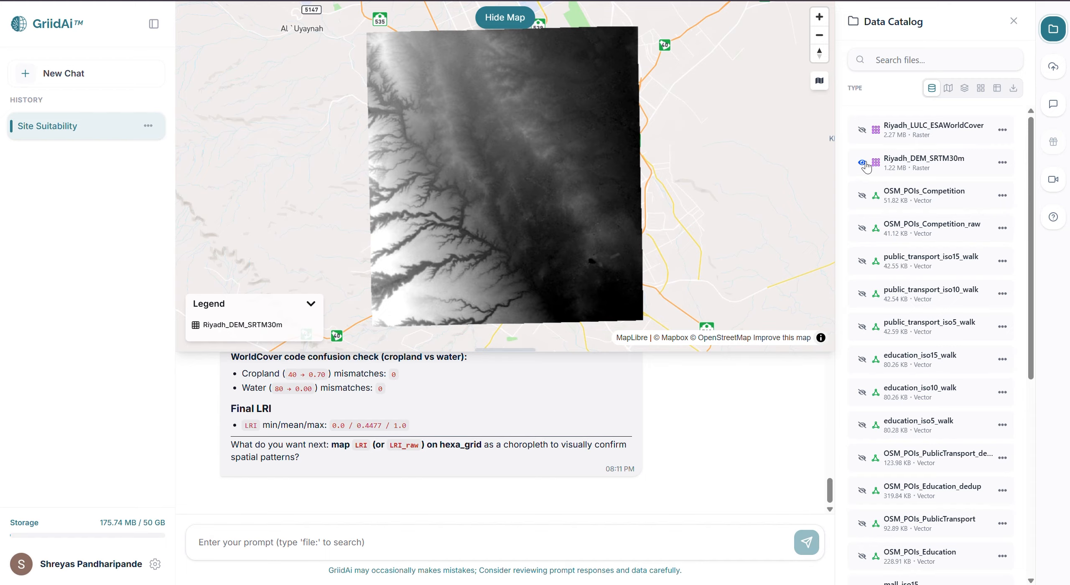
click(863, 130)
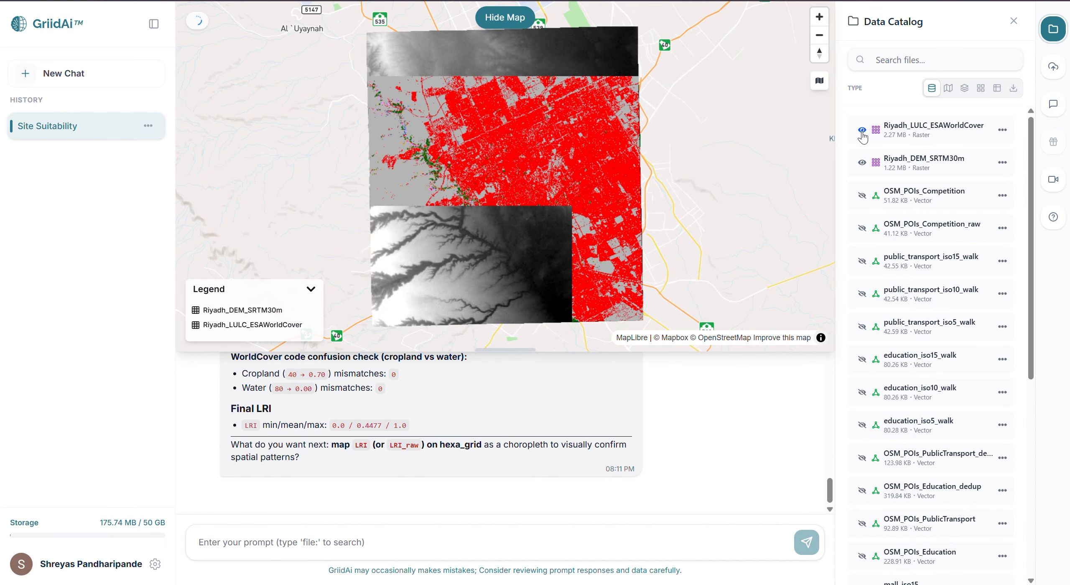
View the hexa_grid attribute table and examine the terrain fields SLOPE_SCORE, ASPECT_SCORE, NTI, LULC_DOM, LULC_IDX, LRI_RAW and LRI
scroll(953, 487, down, 8)
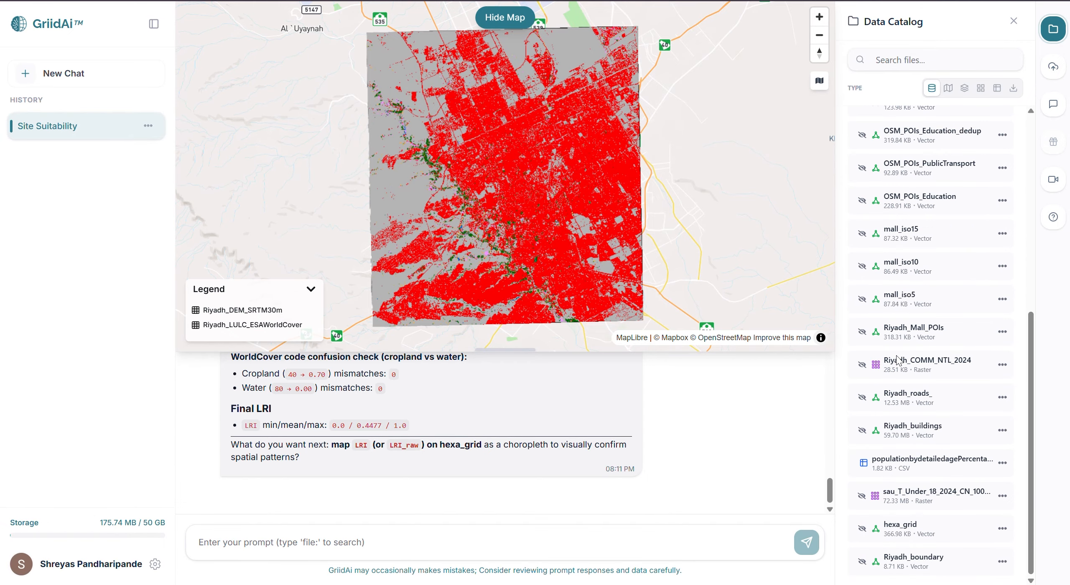
click(1003, 529)
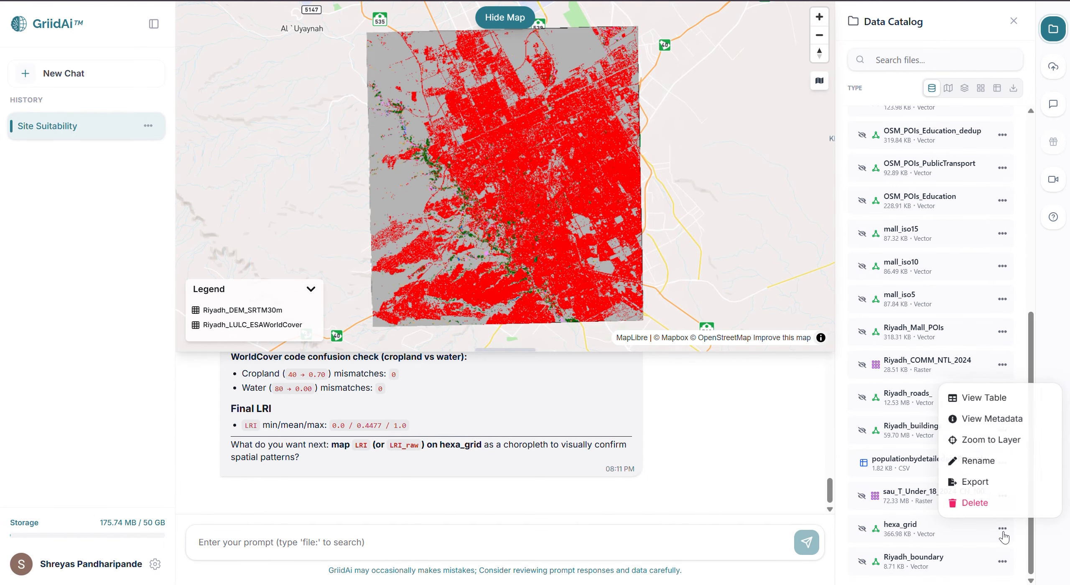
click(1004, 397)
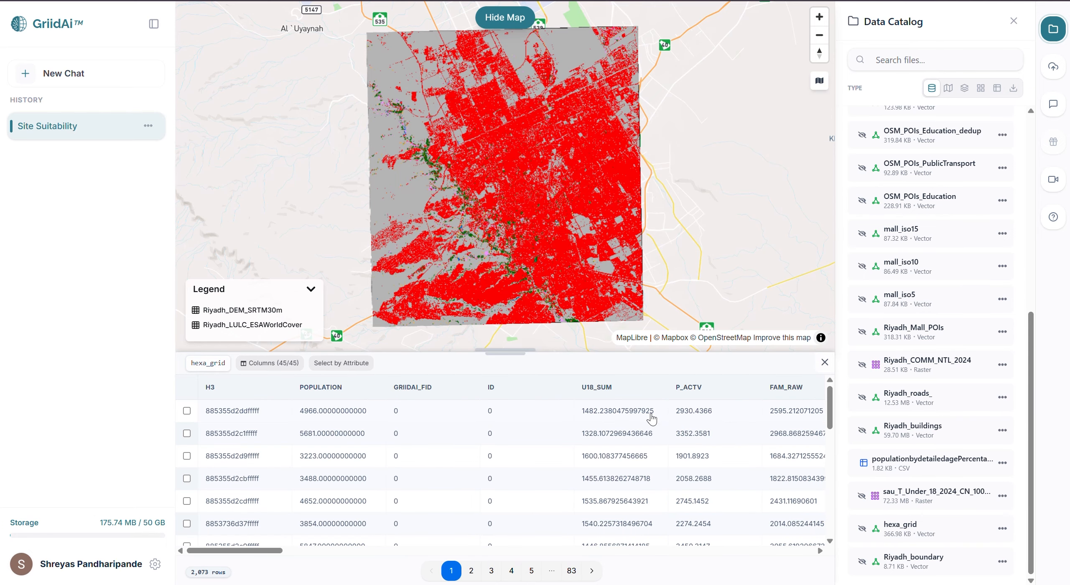
scroll(687, 468, right, 10)
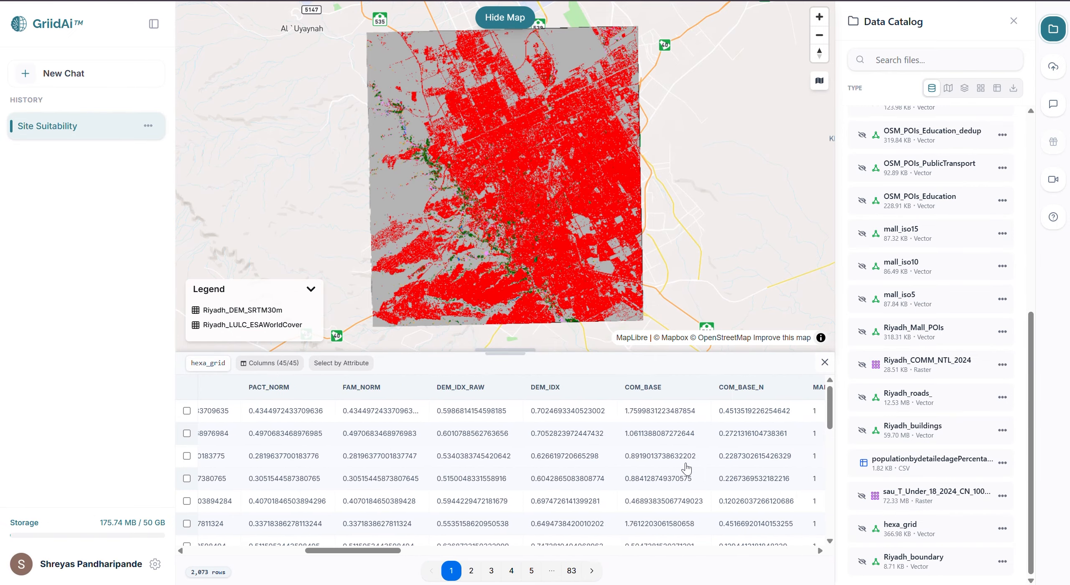
scroll(686, 468, right, 10)
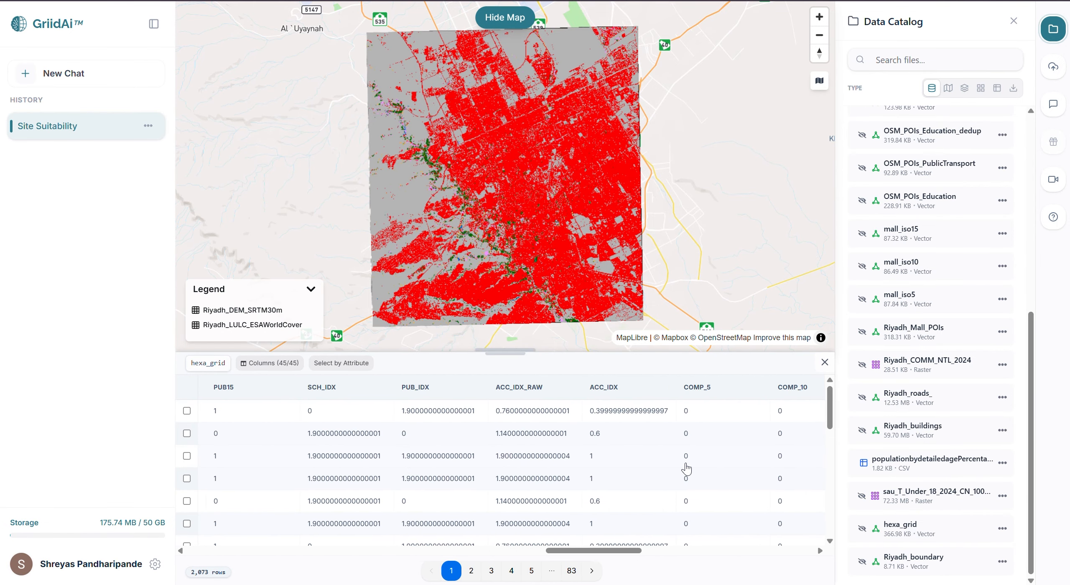
scroll(687, 468, right, 10)
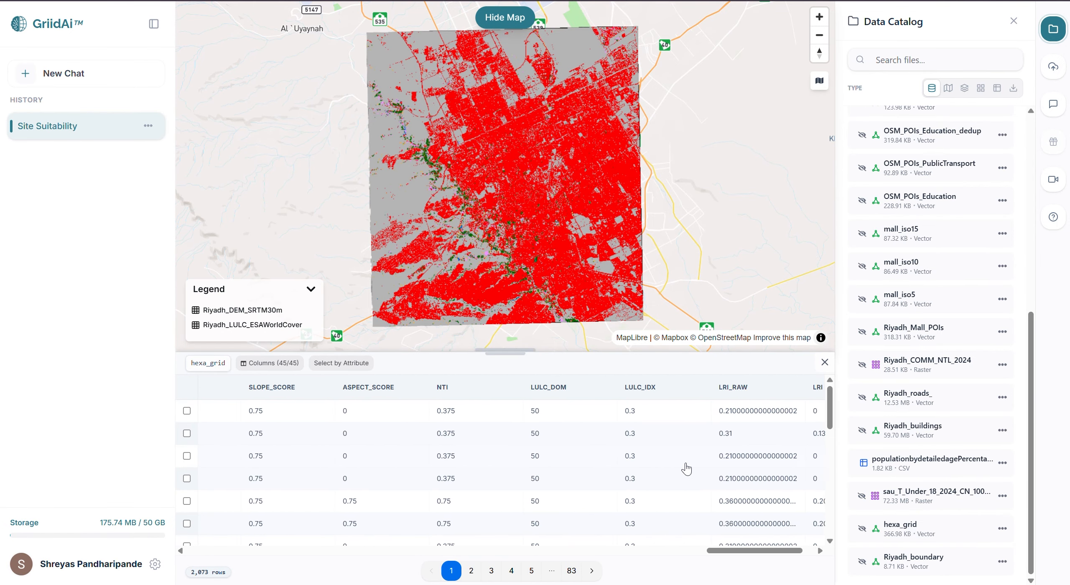
scroll(687, 468, down, 10)
scroll(686, 468, right, 2)
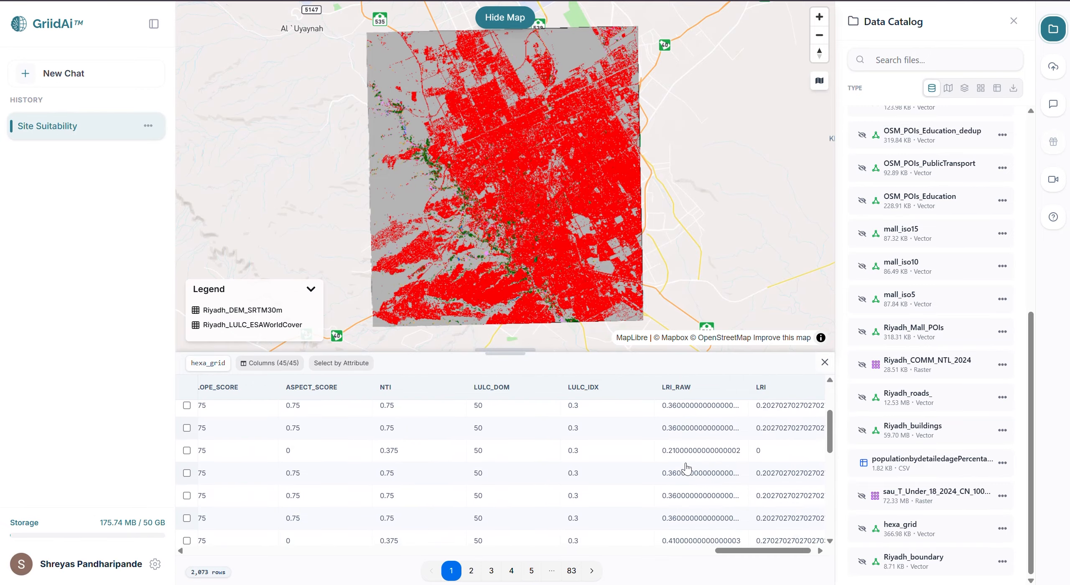
Examine the LRI_RAW and LRI values down the hexa_grid attribute table, and close both the map and the table
scroll(686, 469, down, 3)
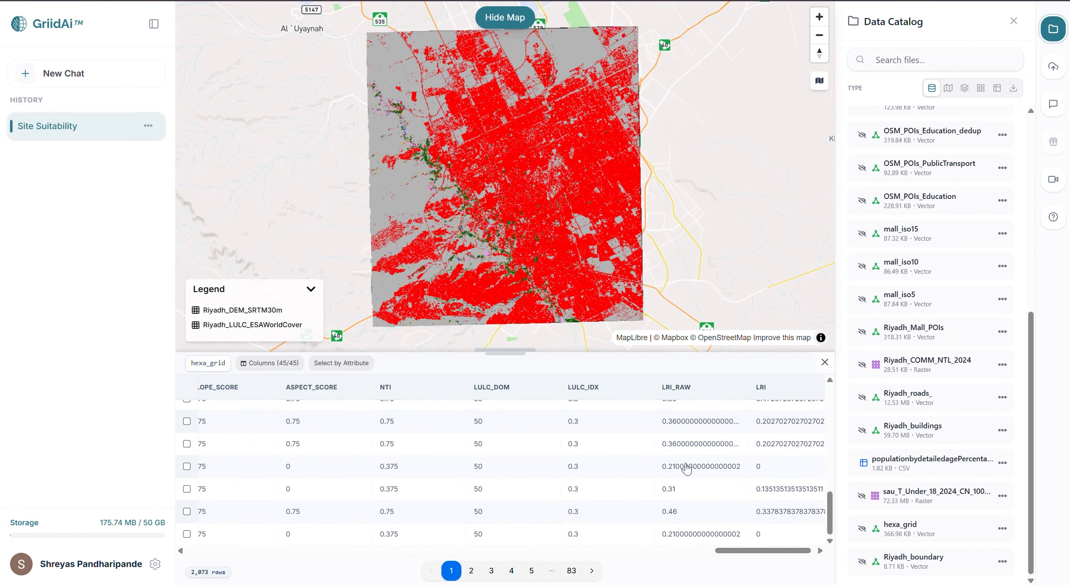
scroll(687, 469, up, 5)
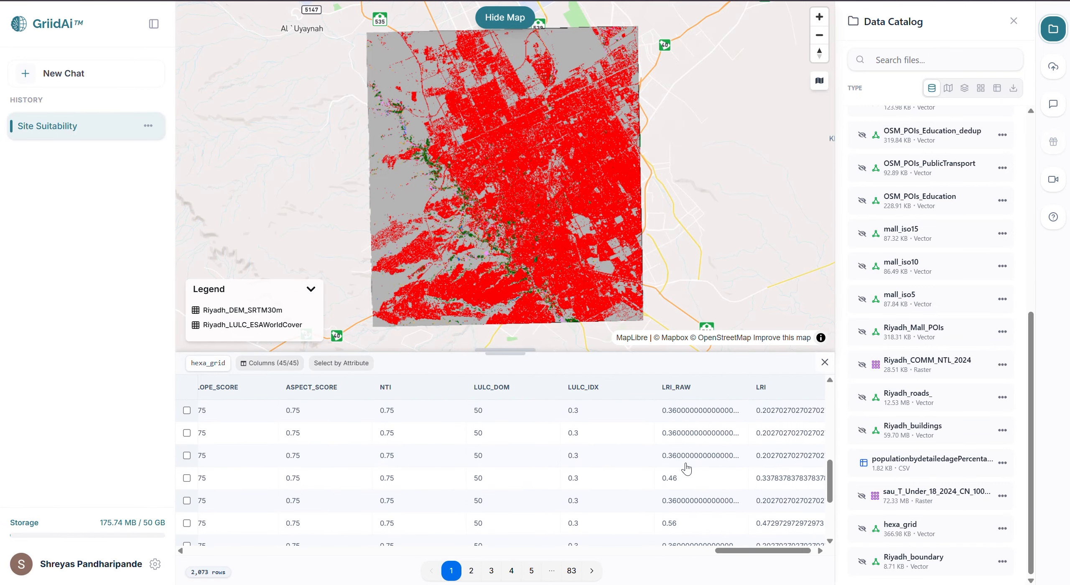
click(509, 16)
click(825, 361)
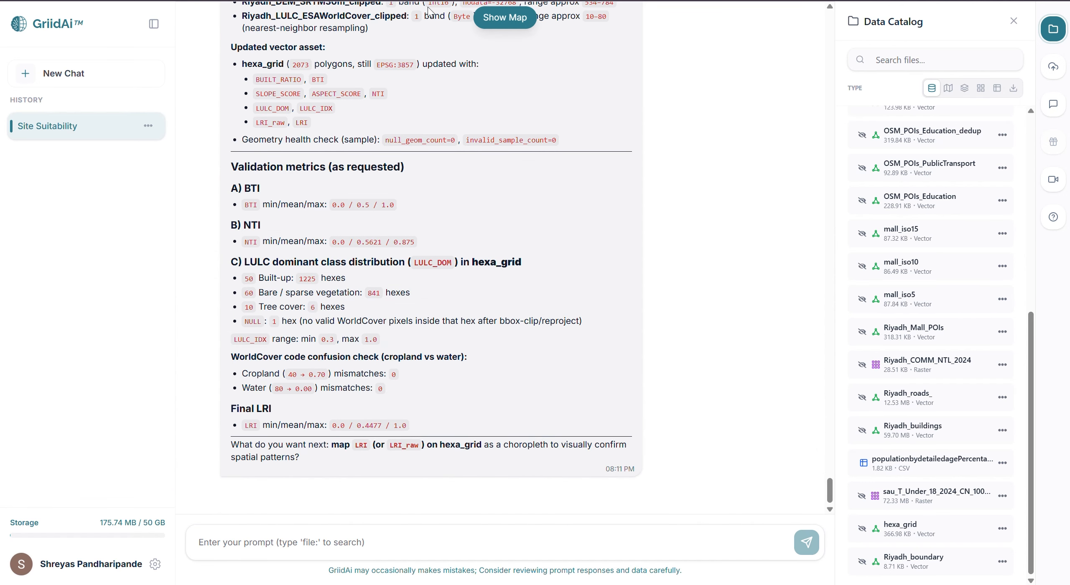
Submit the STEP 7 Final Suitability Index (FSI) prompt for hexa_grid using DEM_IDX, ACC_IDX, COM_IDX, LRI and COMP_IDX, and approve its plan with "yes"
key(ctrl+v)
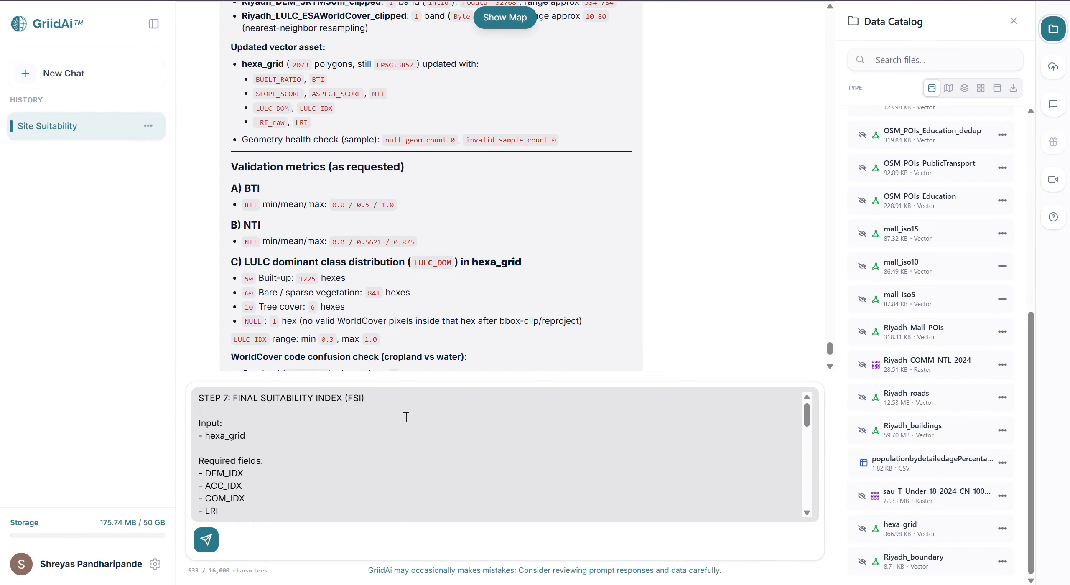
key(Return)
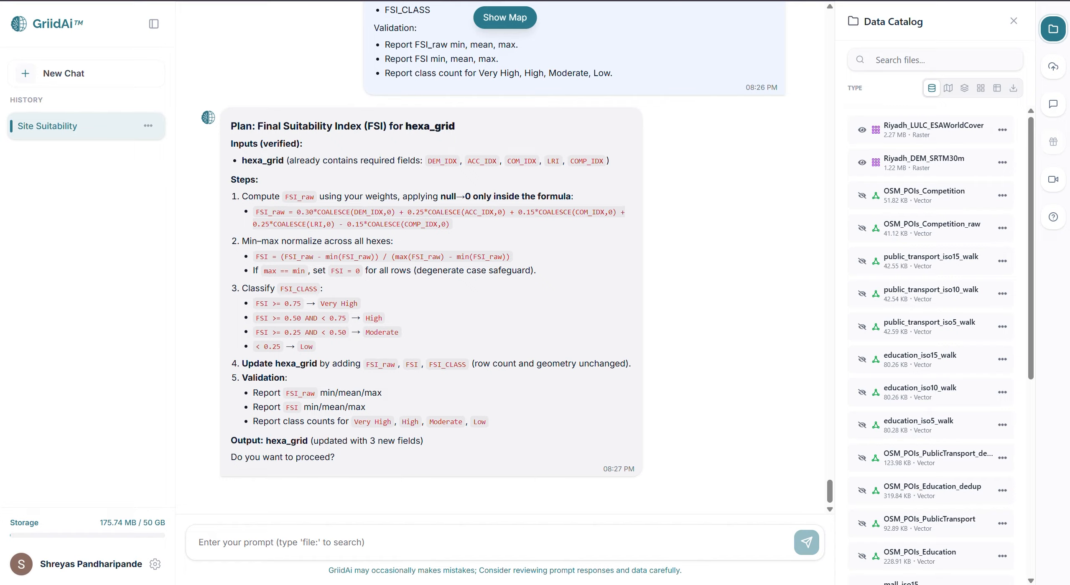
click(309, 536)
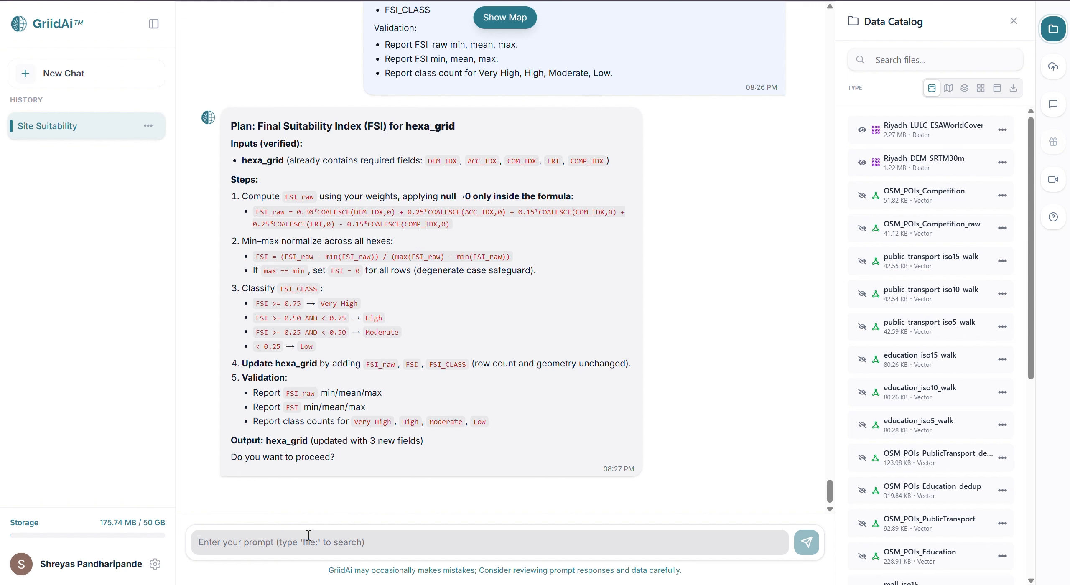
text(yes)
key(Return)
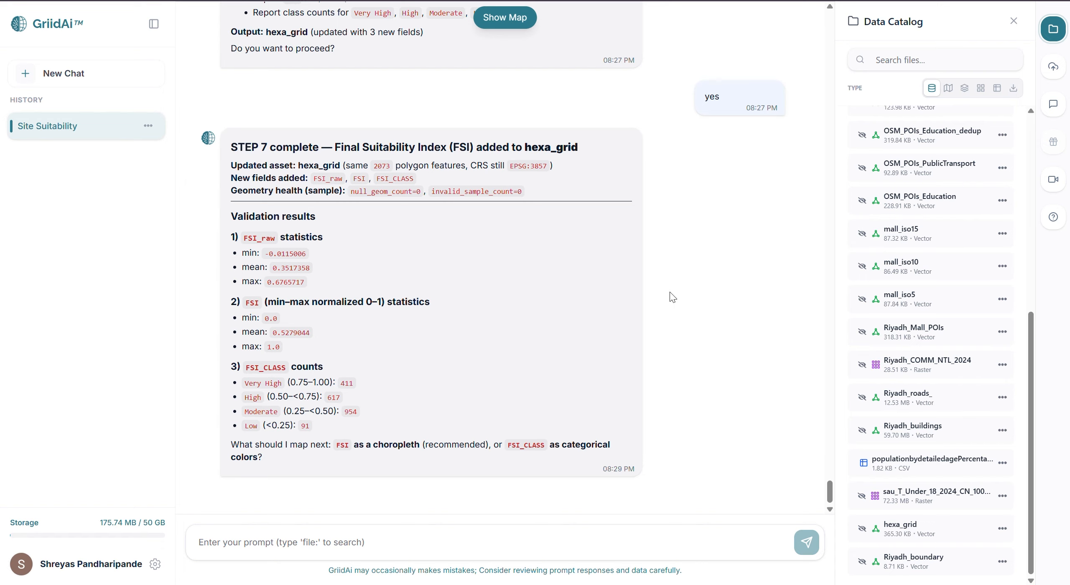
View the hexa_grid attribute table, examine the FSI_RAW, FSI and FSI_CLASS fields, and close the table
click(1003, 529)
click(983, 396)
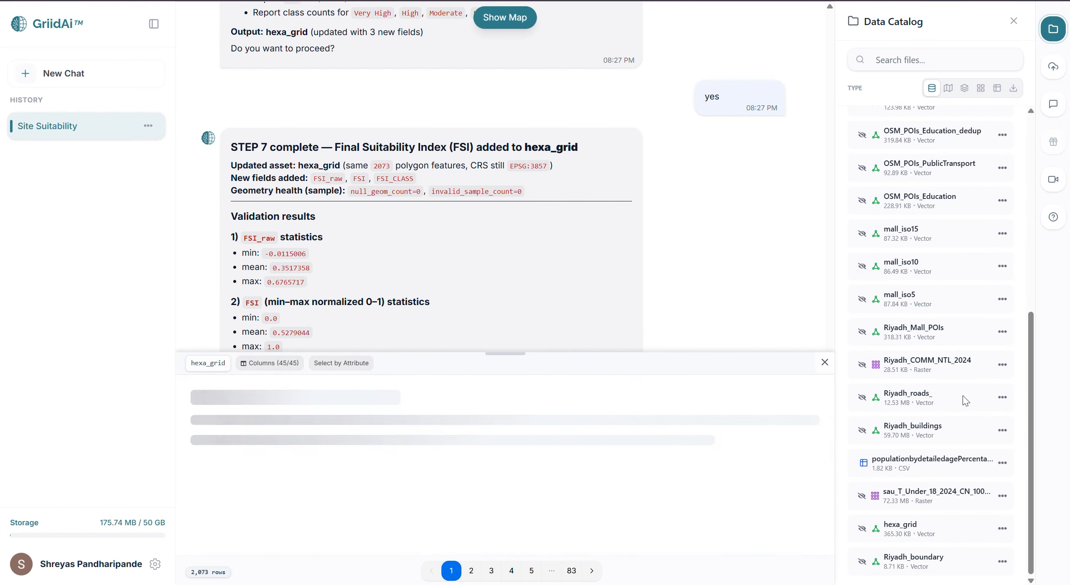
scroll(800, 433, right, 15)
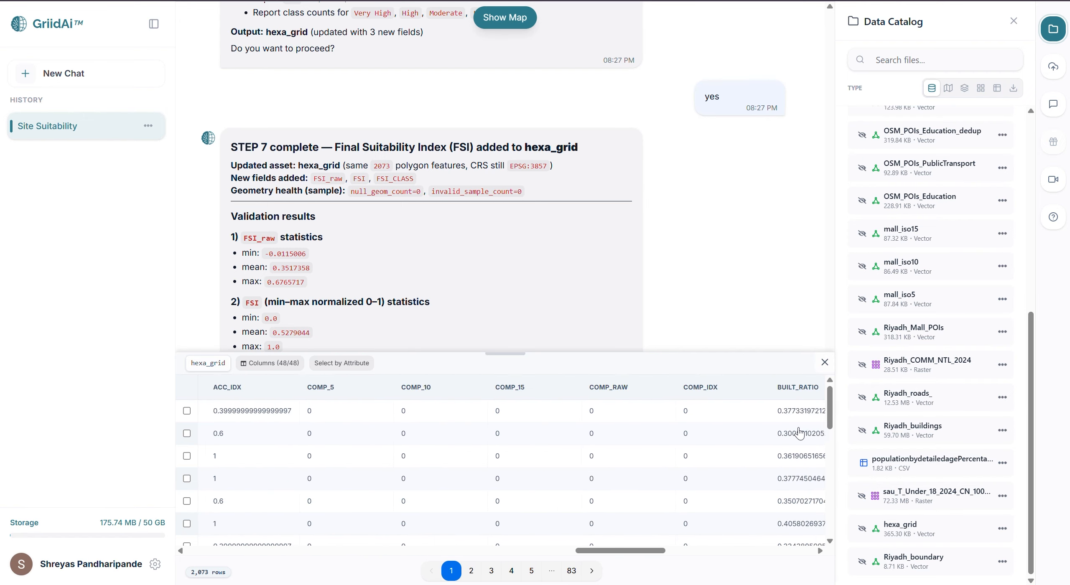
scroll(800, 433, right, 5)
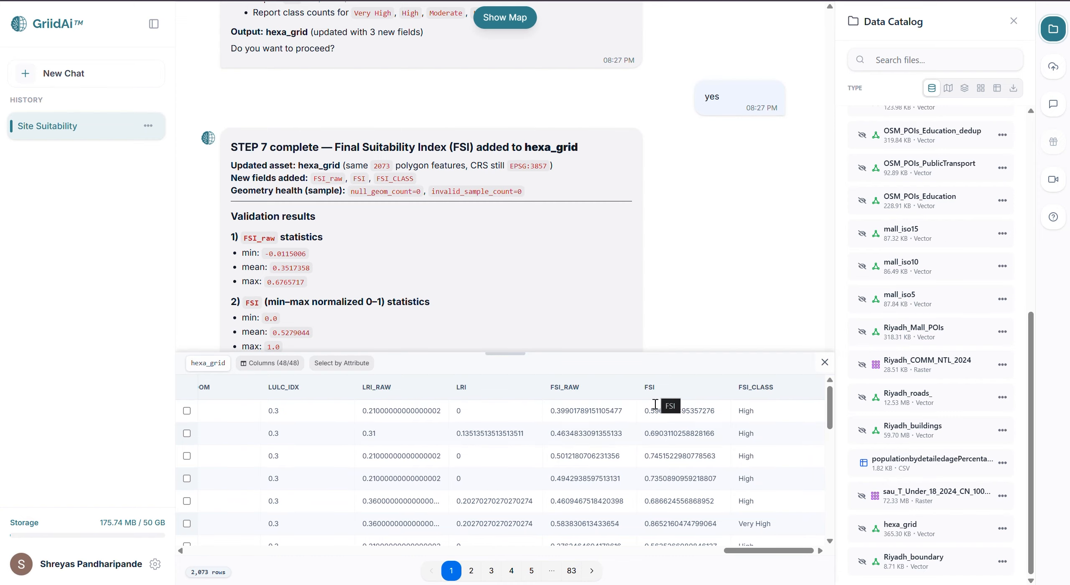
scroll(663, 498, down, 2)
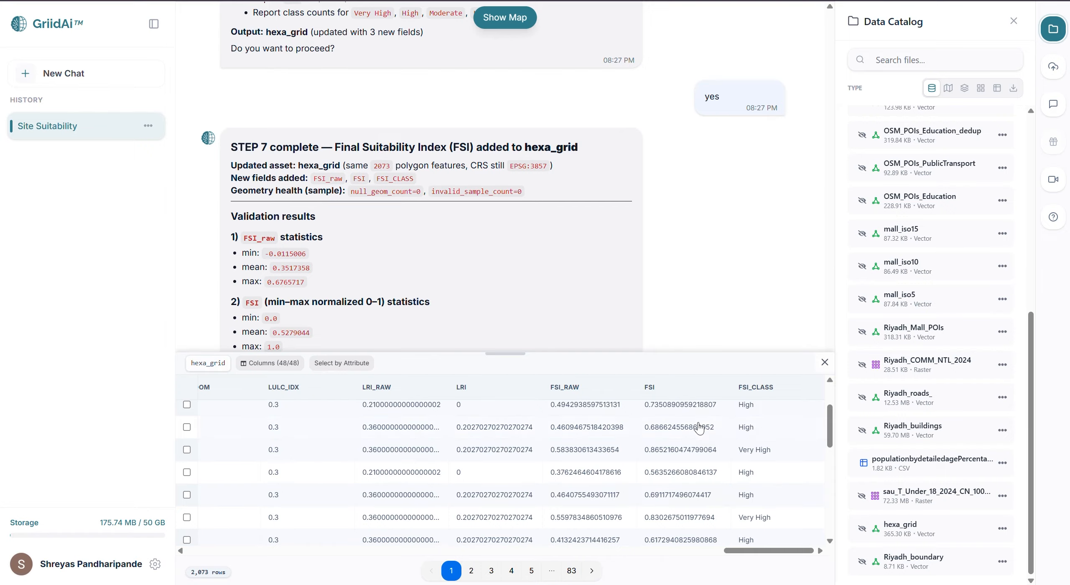
scroll(699, 429, down, 8)
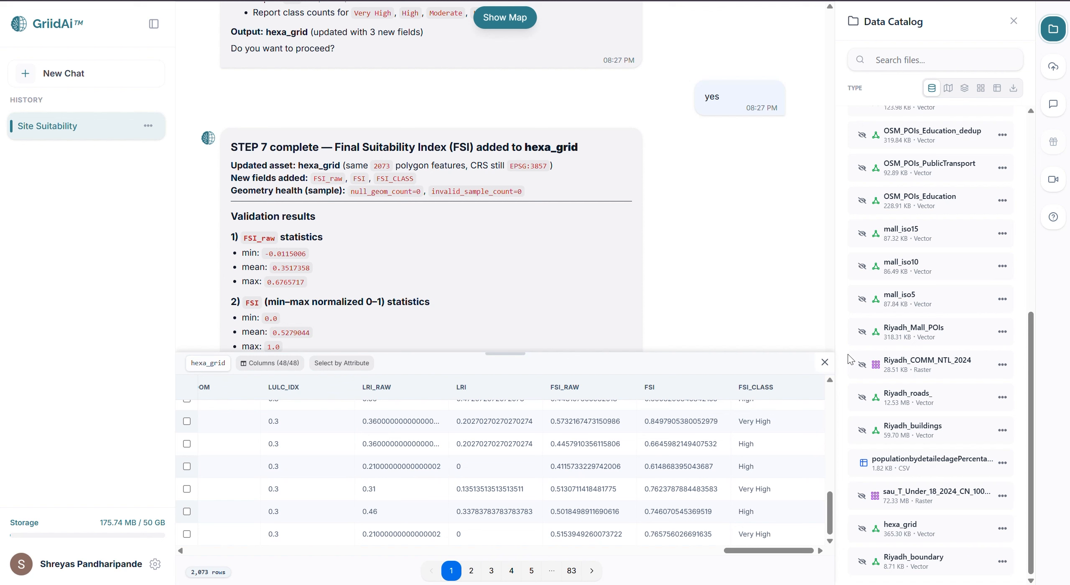
click(826, 363)
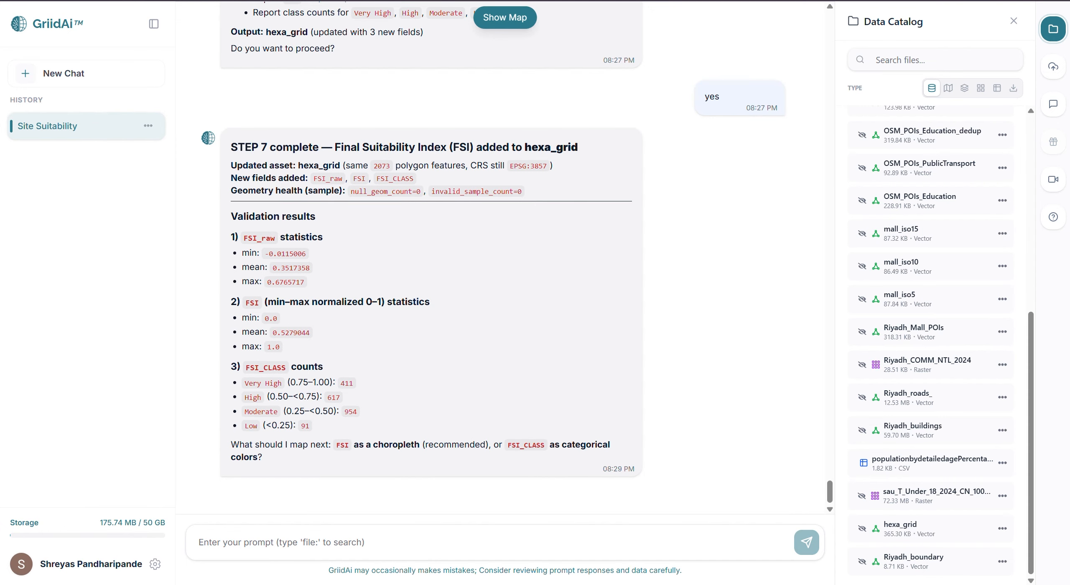
Submit the STEP 8 outputs, maps, clusters and insights prompt for hexa_grid, requesting an FSI_CLASS categorical map and top 10% suitability hexes
key(ctrl+v)
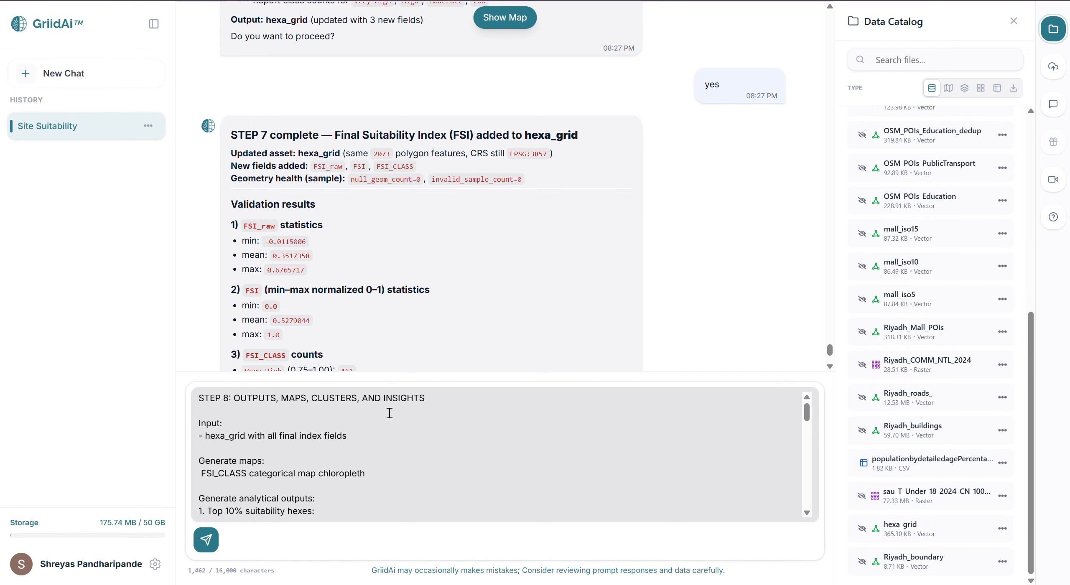
click(389, 413)
key(Return)
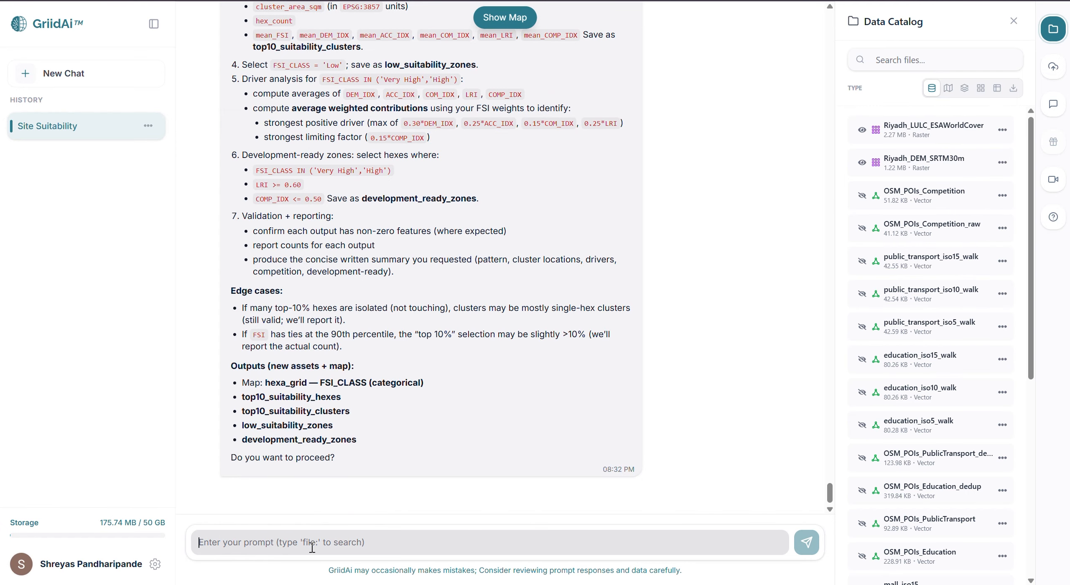
Review the Step 8 plan from its inputs and steps to its outputs, and approve it with "yes"
scroll(326, 362, up, 5)
scroll(326, 362, up, 1)
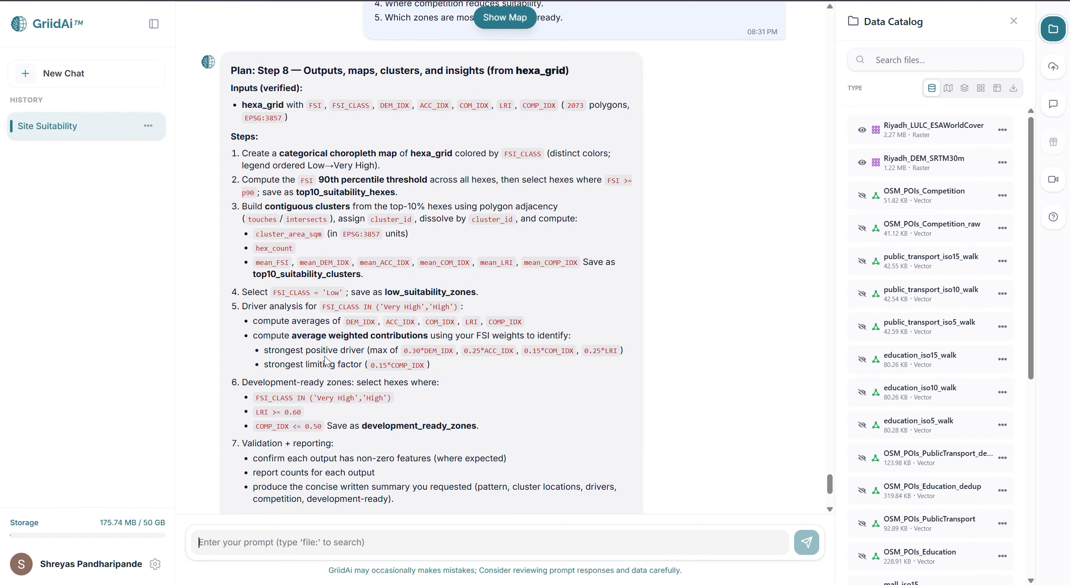
scroll(325, 362, down, 5)
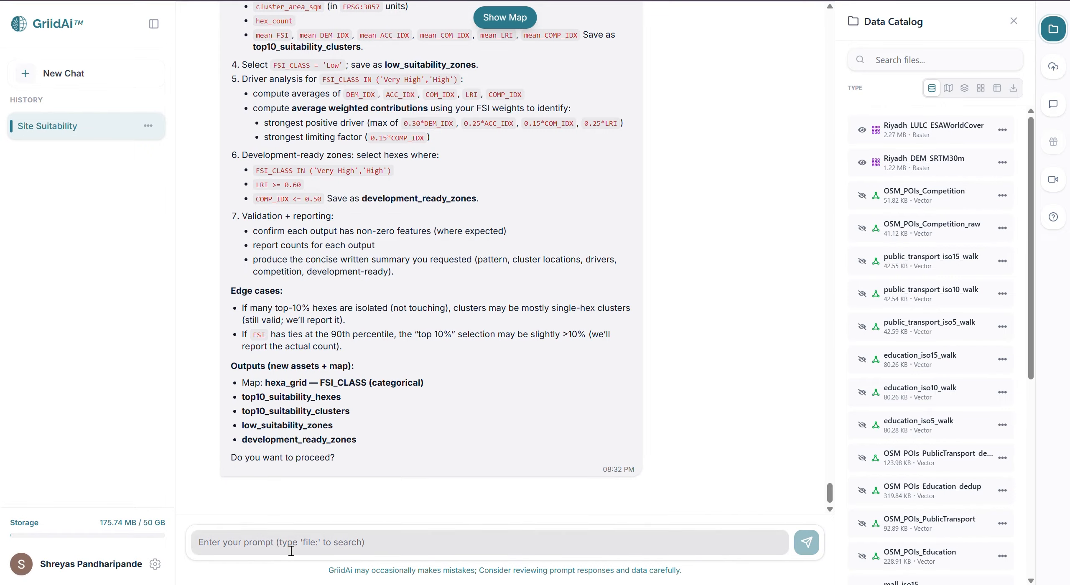
click(279, 546)
text(yes)
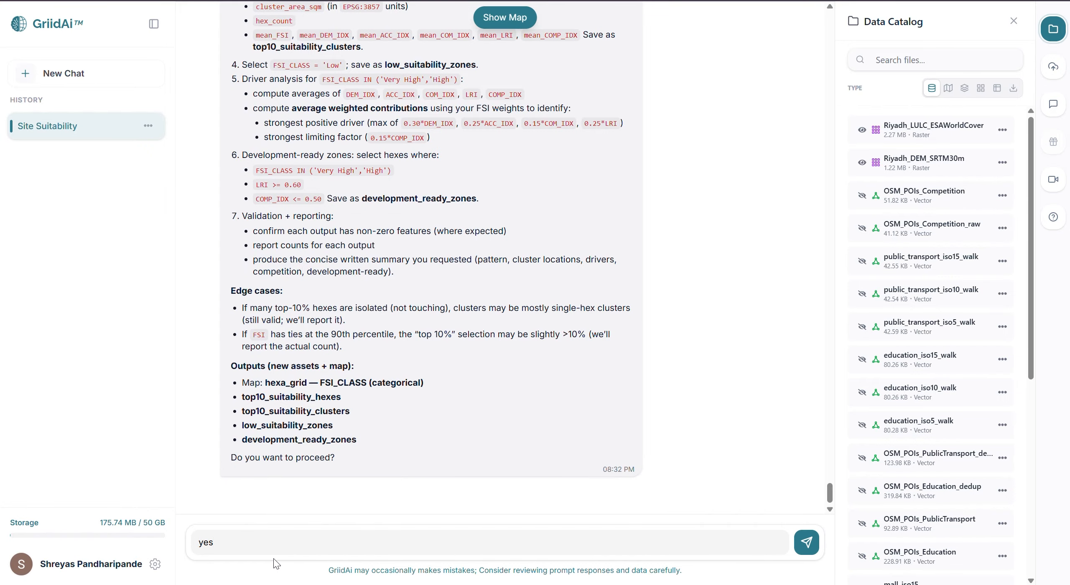
key(Return)
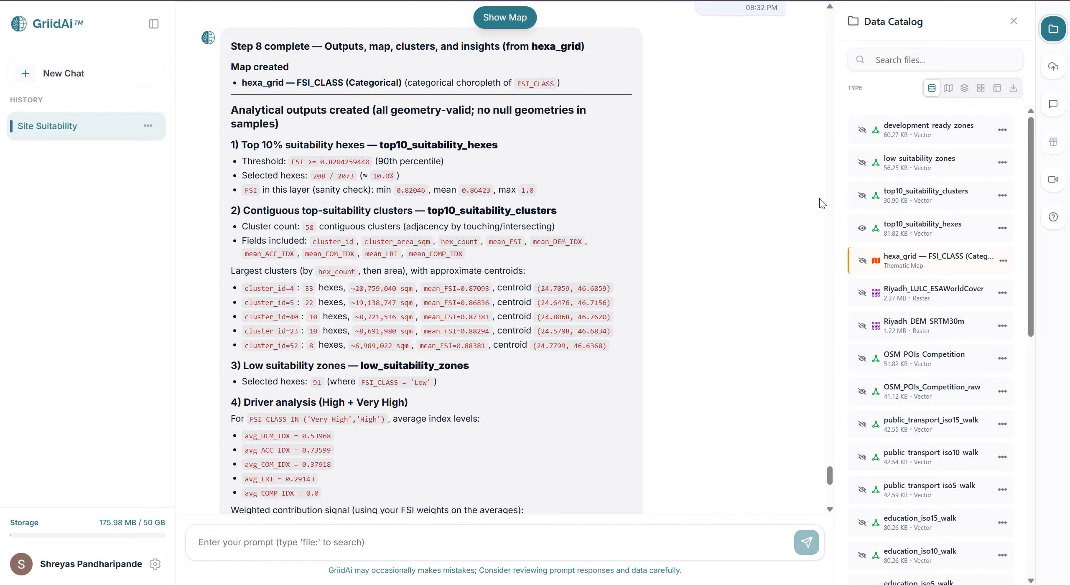
Inspect the top10_suitability_hexes layer across Riyadh on the map, hide the layer, and return to the home page
click(862, 229)
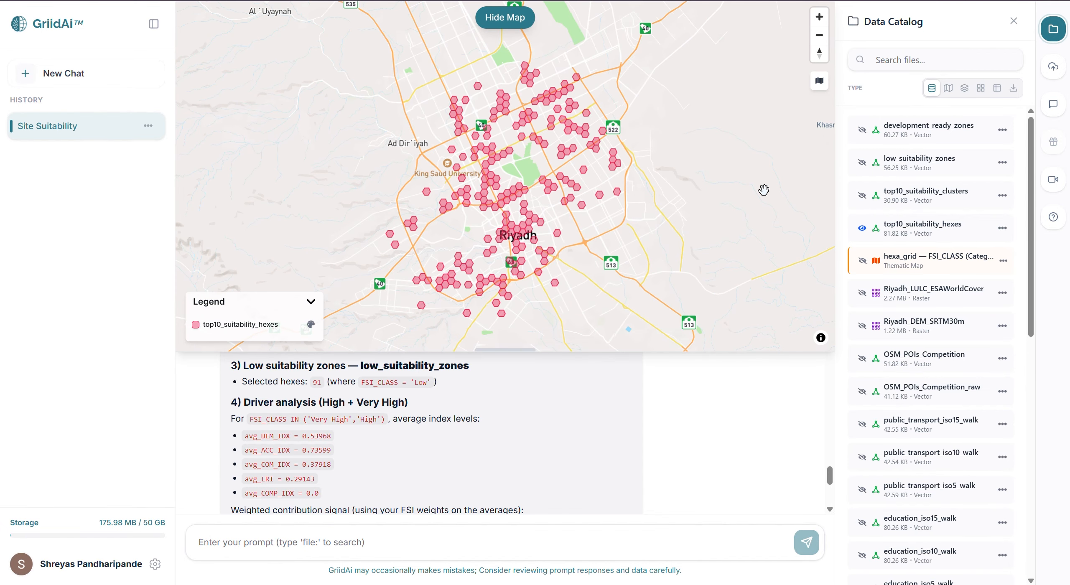
scroll(525, 110, up, 3)
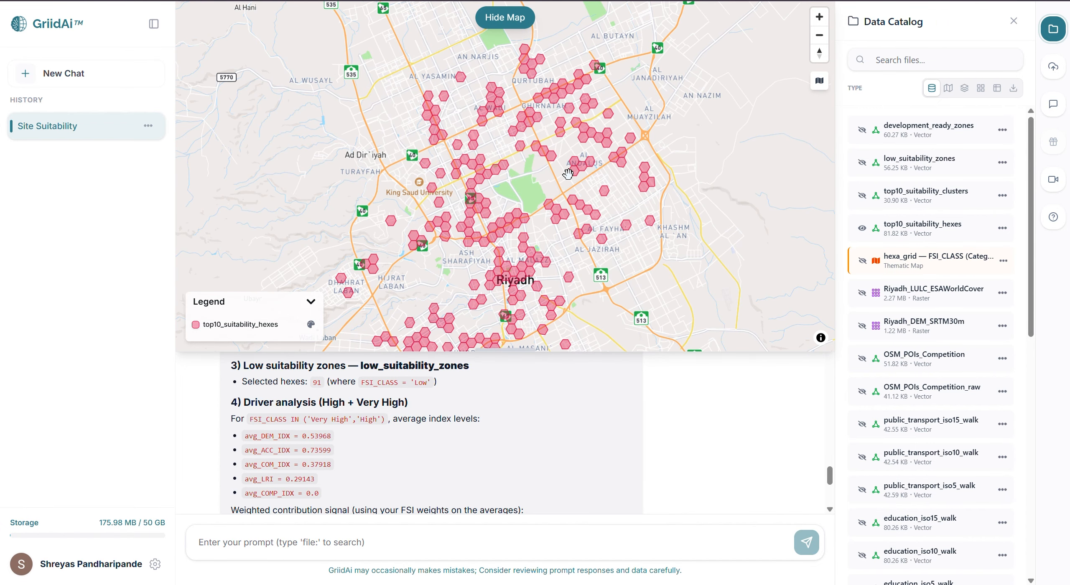
drag(596, 242, 566, 156)
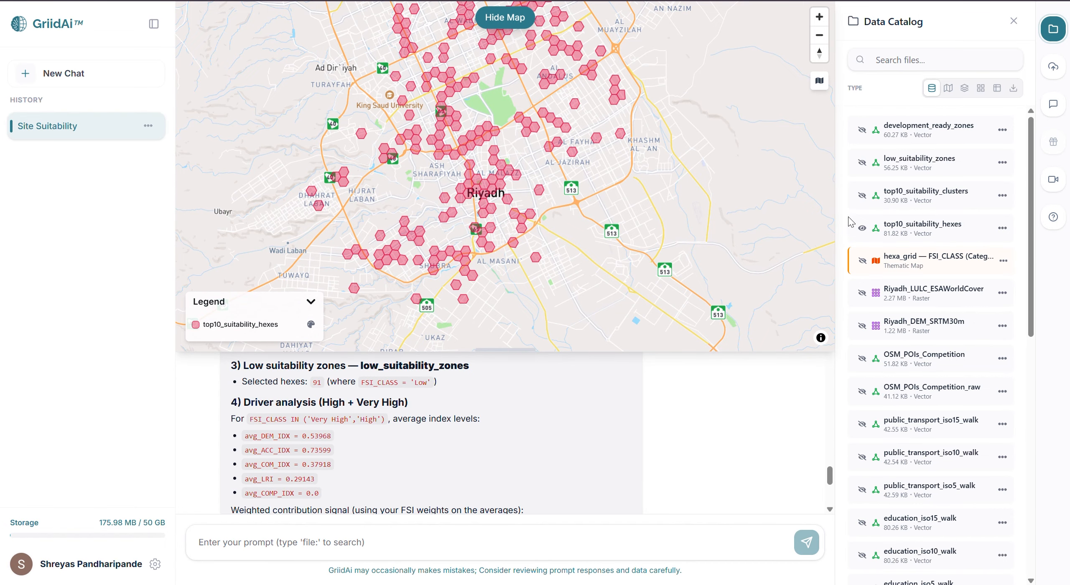
click(862, 228)
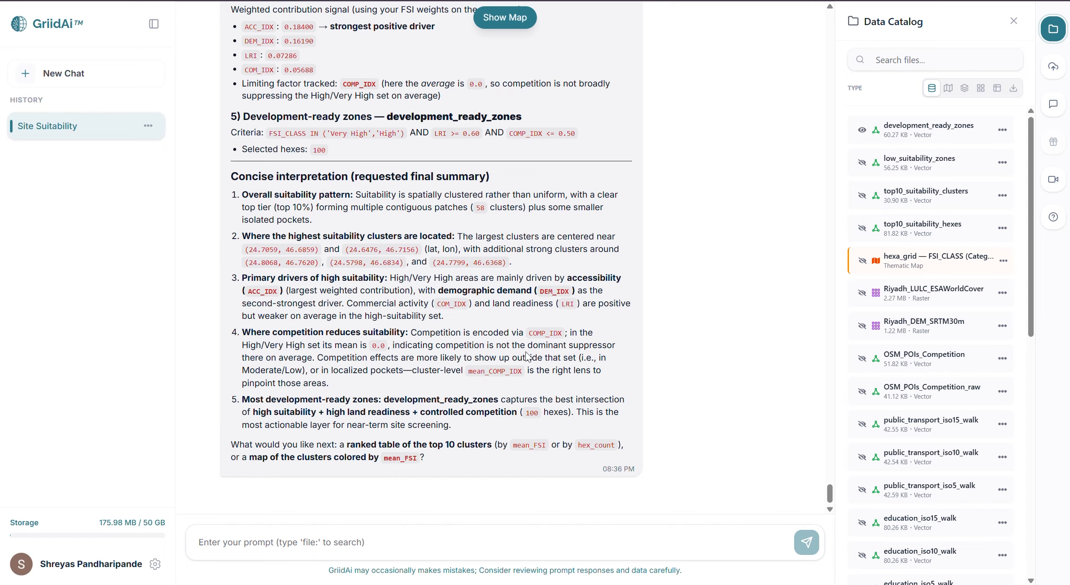
click(70, 33)
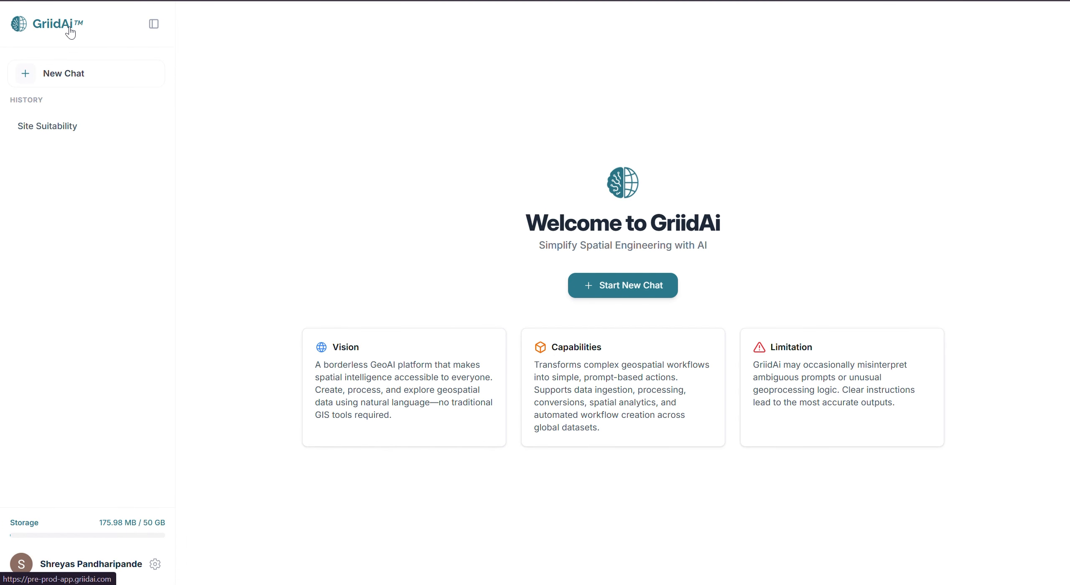